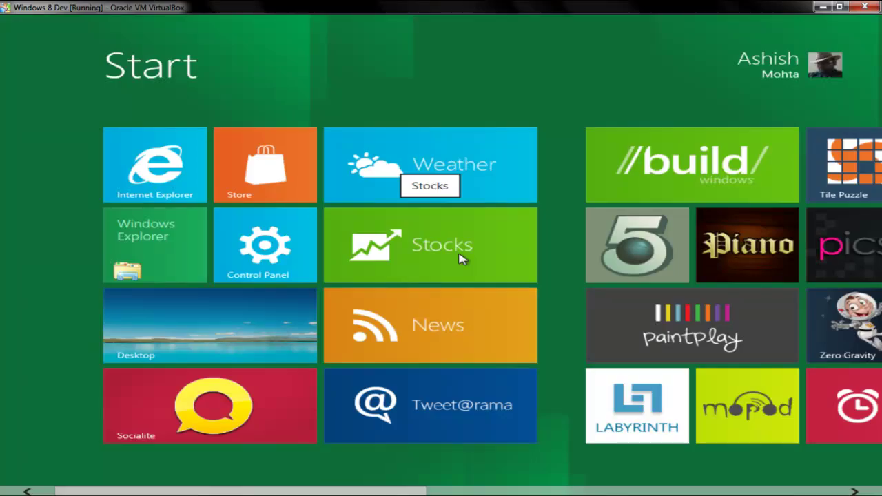
Step: Search the settings for "mainta" and open "Perform recommended maintenance tasks automatically"
{"action": "type", "text": "maint"}
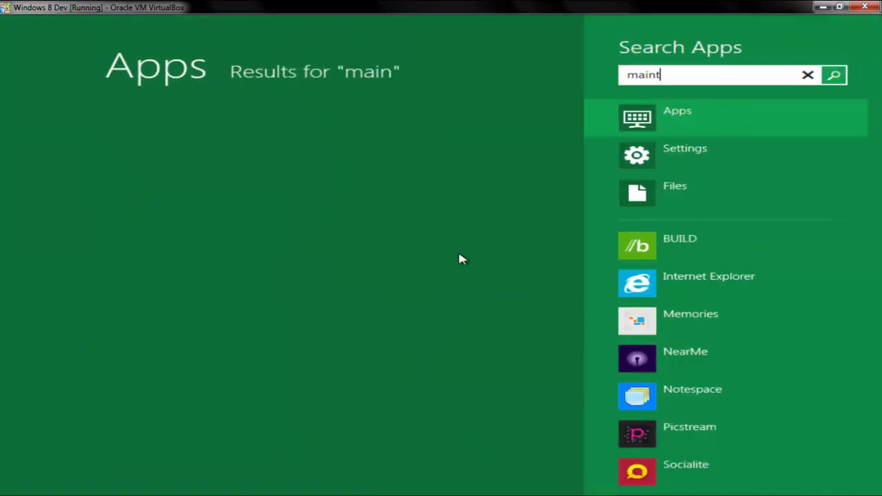
{"action": "type", "text": "a"}
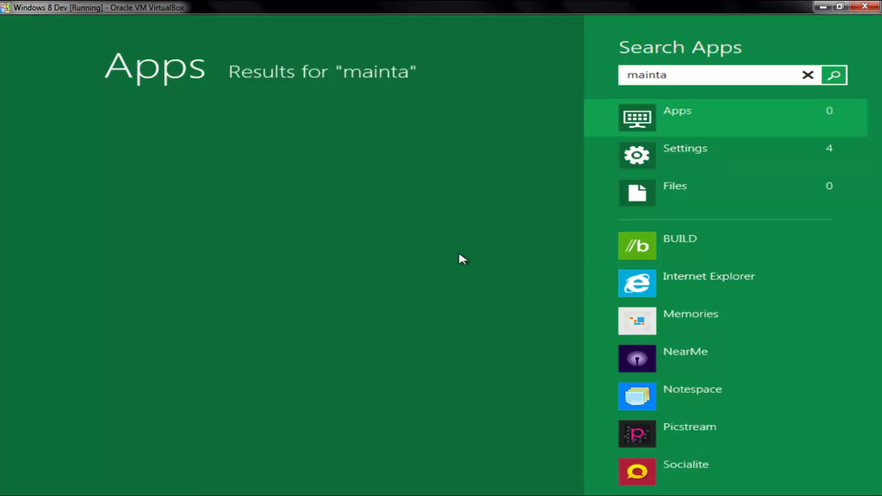
{"action": "key", "text": "Tab"}
{"action": "key", "text": "Down"}
{"action": "key", "text": "Return"}
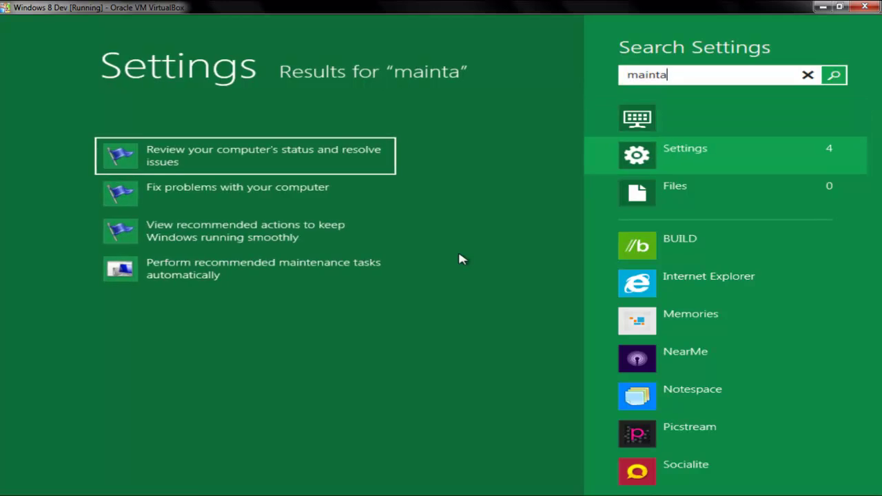
{"action": "key", "text": "Down"}
{"action": "key", "text": "Down"}
{"action": "key", "text": "Down"}
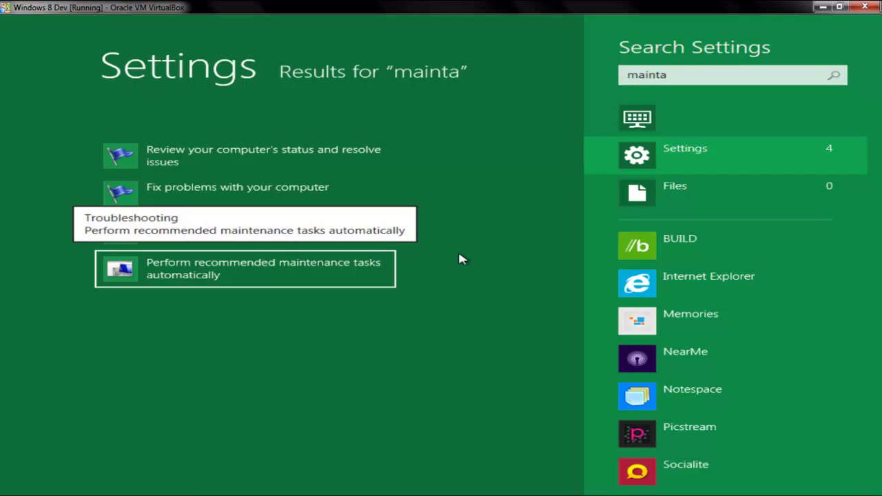
{"action": "key", "text": "Return"}
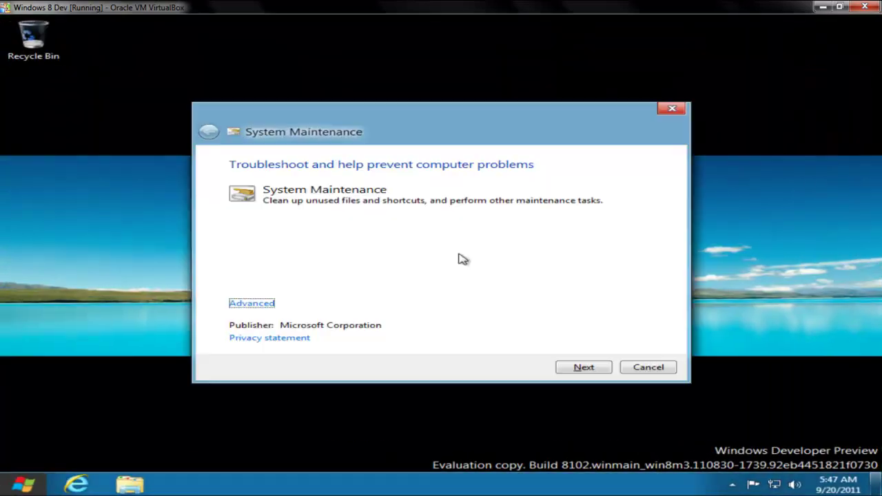
Step: Open Action Center and expand its Maintenance section to show the Automatic Maintenance options
{"action": "left_click", "coordinate": [753, 485]}
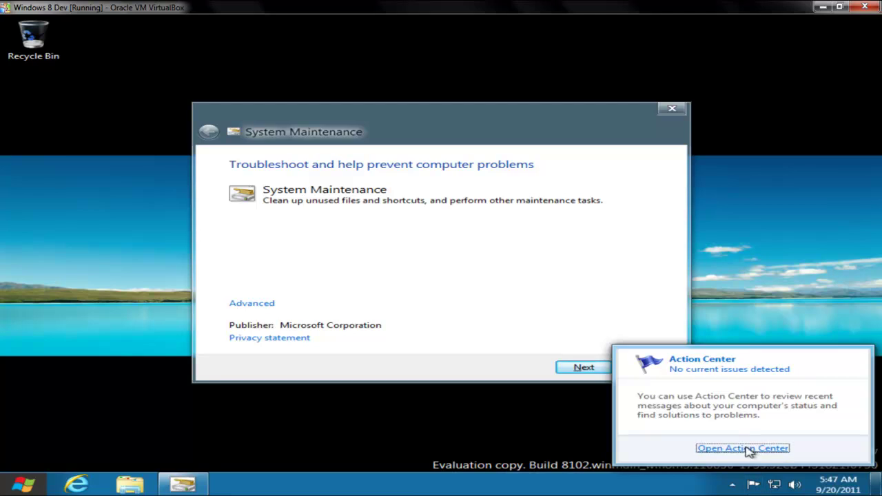
{"action": "left_click", "coordinate": [746, 448]}
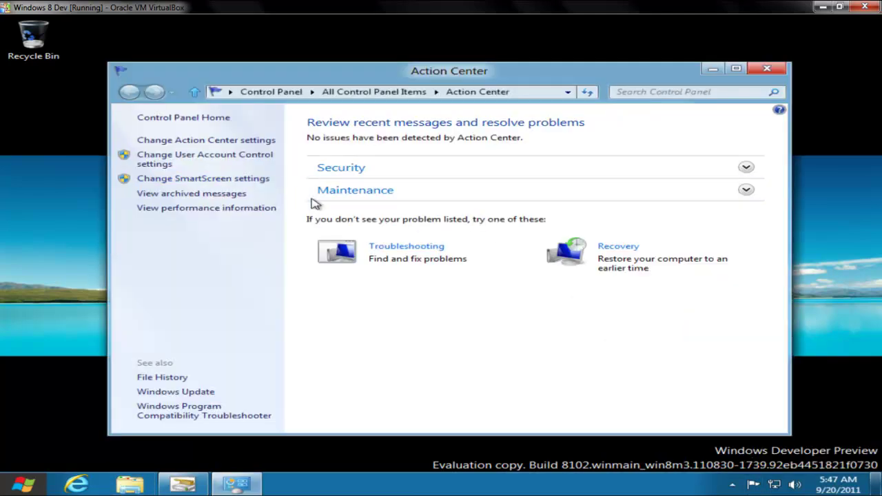
{"action": "left_click", "coordinate": [457, 197]}
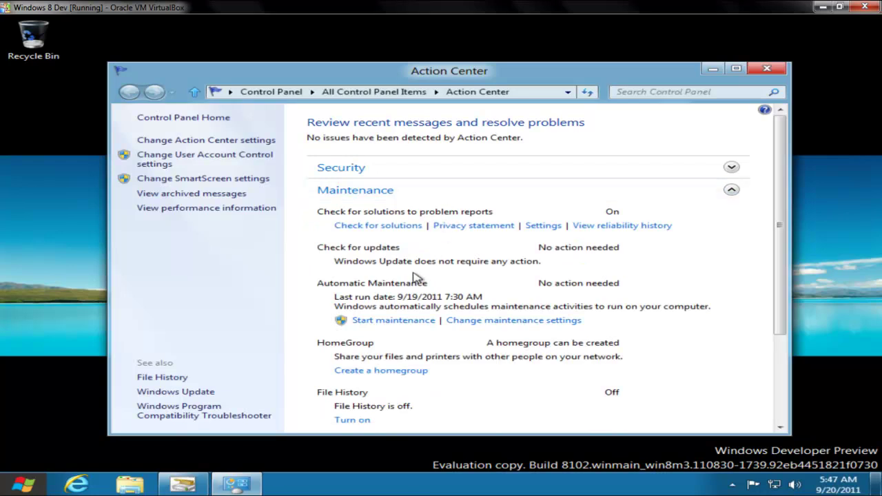
{"action": "scroll", "coordinate": [395, 292], "scroll_direction": "down", "scroll_amount": 1}
{"action": "scroll", "coordinate": [417, 293], "scroll_direction": "down", "scroll_amount": 1}
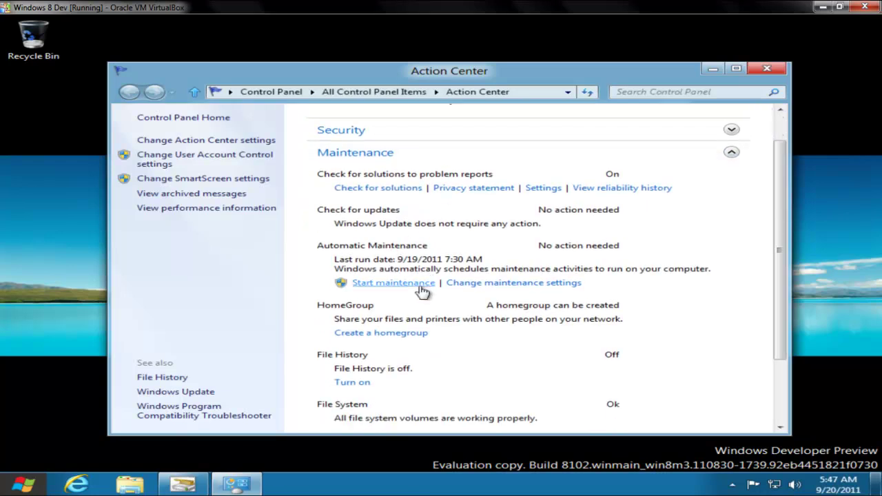
Step: Review the daily run time and wake-up option in the Automatic Maintenance settings, and cancel without changing them
{"action": "left_click", "coordinate": [510, 283]}
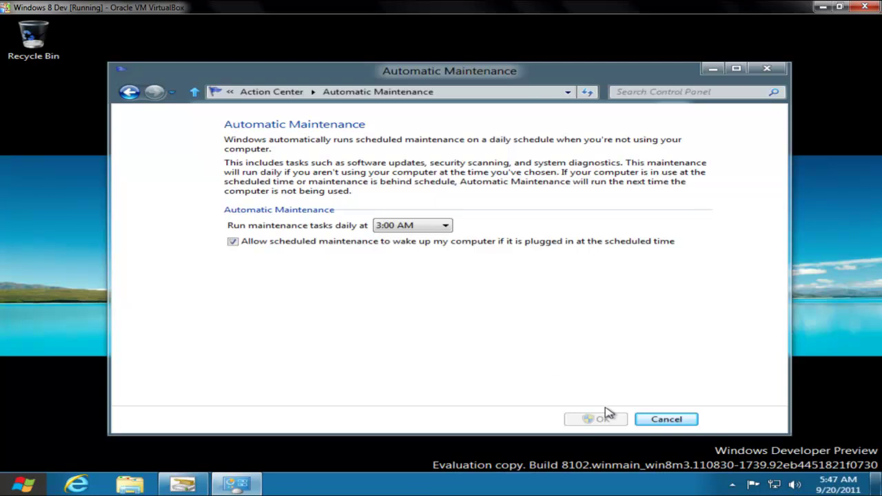
{"action": "left_click", "coordinate": [661, 421]}
{"action": "left_click", "coordinate": [664, 422]}
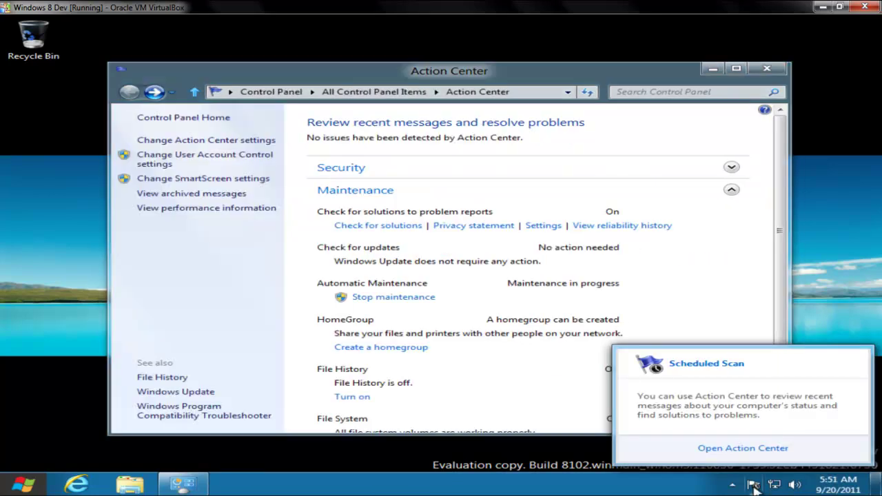
Step: Dismiss the Scheduled Scan notification and stop the running automatic maintenance, authorizing it with the administrator password
{"action": "left_click", "coordinate": [555, 373]}
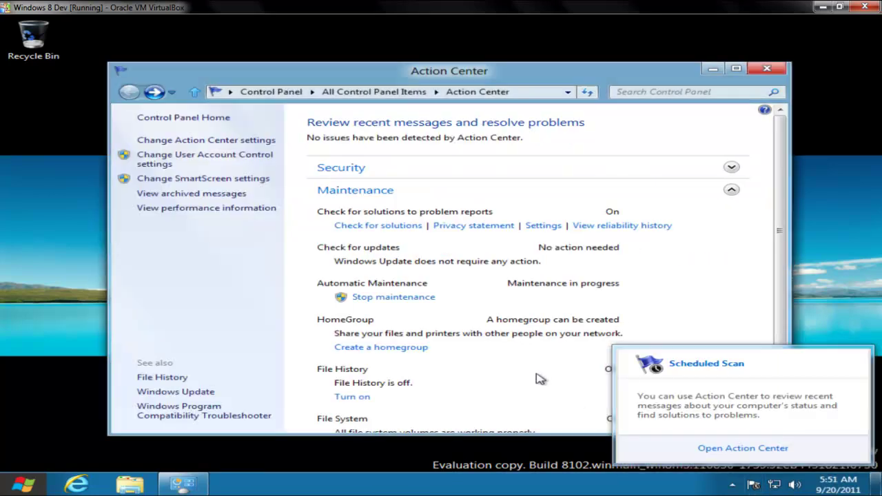
{"action": "left_click", "coordinate": [419, 297]}
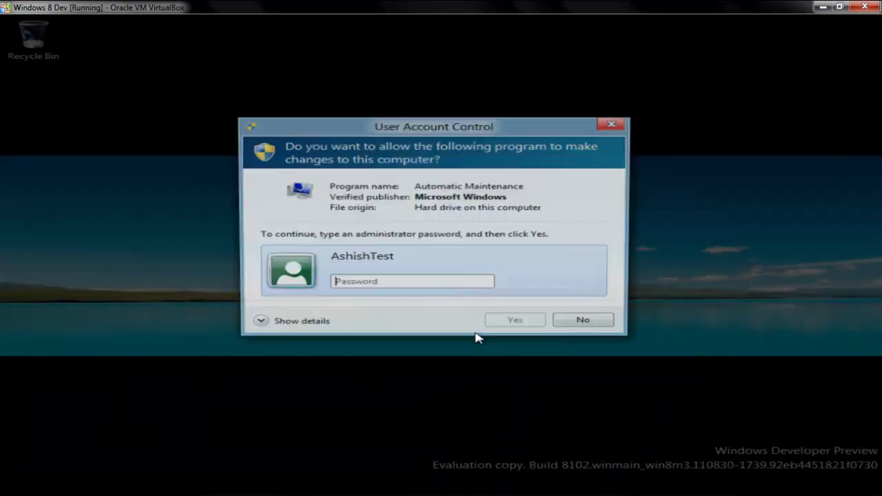
{"action": "type", "text": "********"}
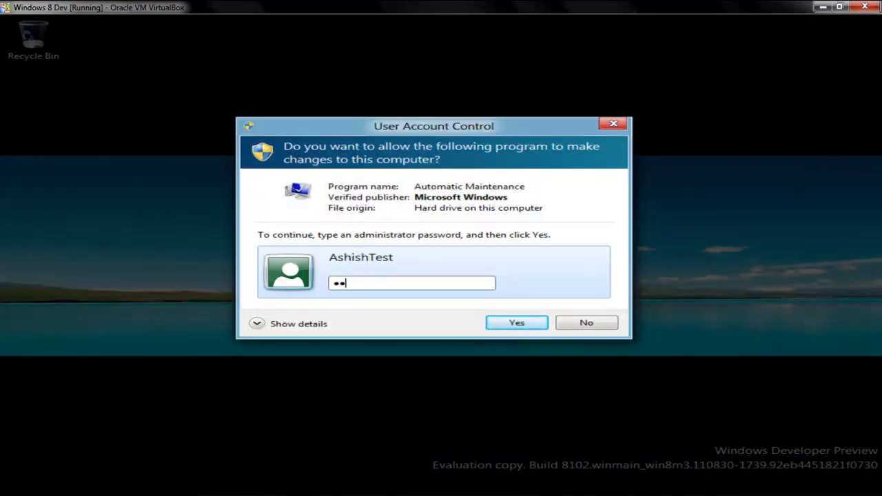
{"action": "type", "text": "*****"}
{"action": "key", "text": "Return"}
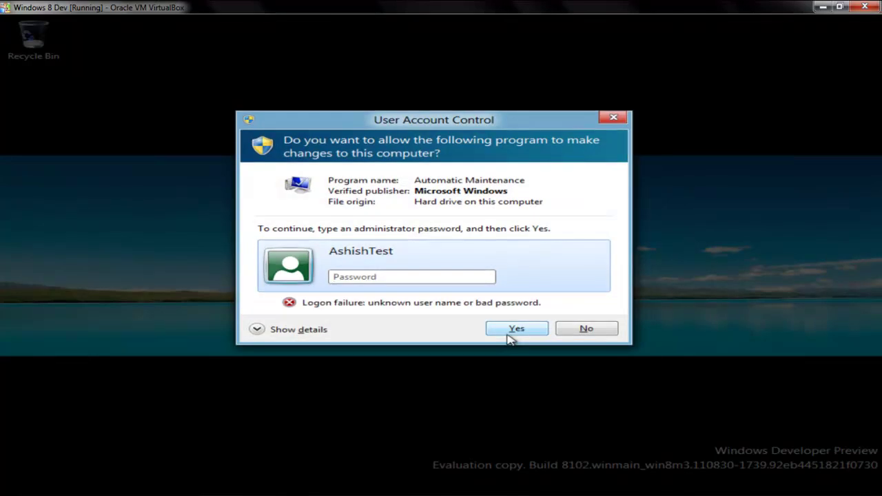
{"action": "type", "text": "*********"}
{"action": "key", "text": "Return"}
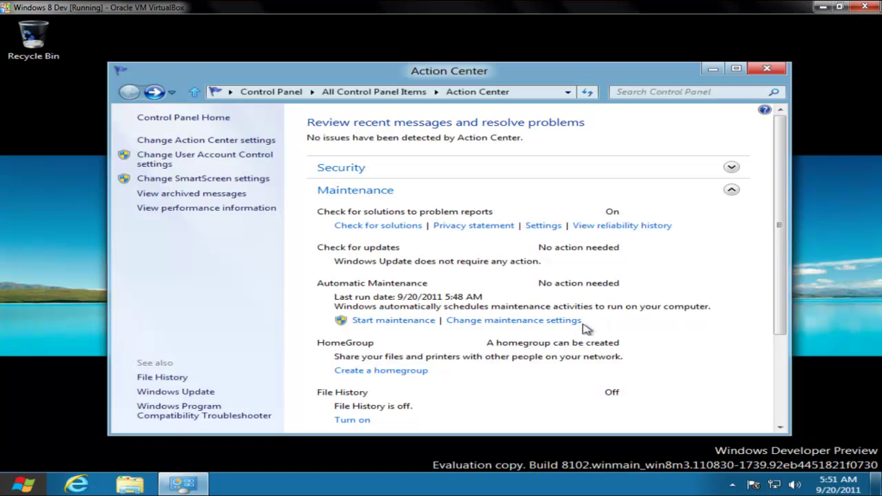
Step: Collapse the Maintenance section in Action Center, keeping its window open
{"action": "left_click", "coordinate": [731, 191]}
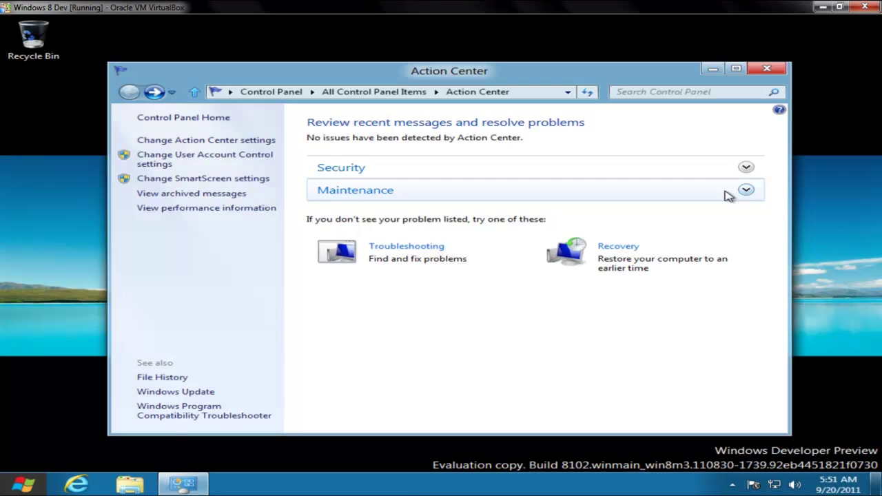
{"action": "key", "text": "super"}
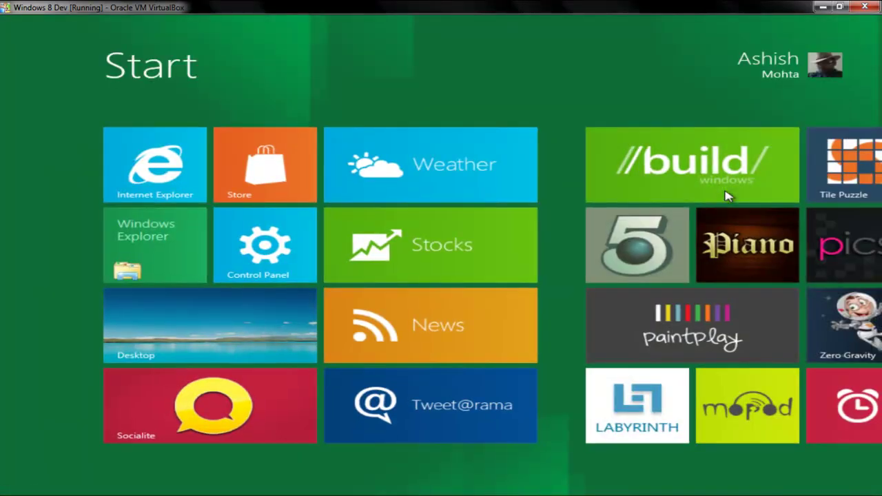
{"action": "key", "text": "super"}
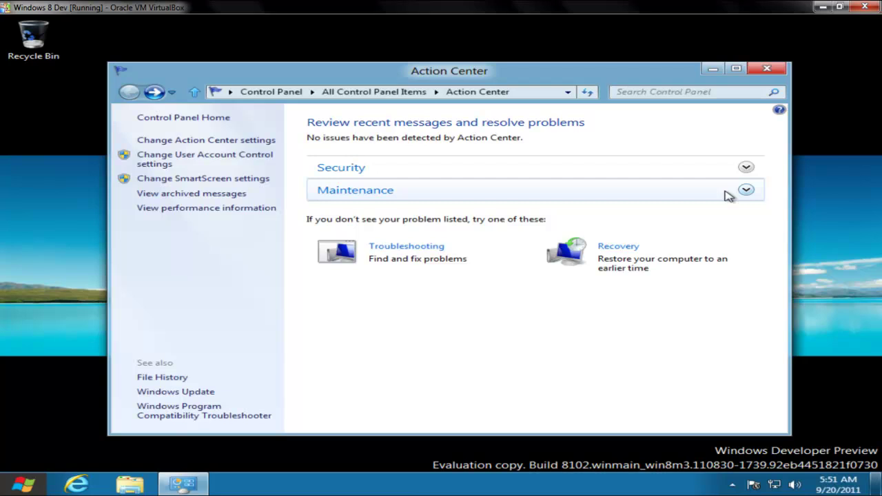
Step: Search the settings for "recovery" and open the Recovery page
{"action": "key", "text": "super"}
{"action": "type", "text": "r"}
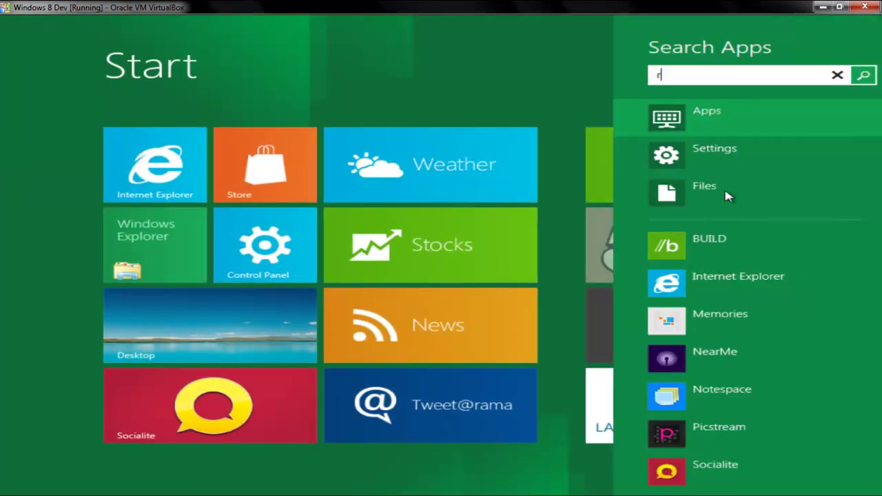
{"action": "type", "text": "ecov"}
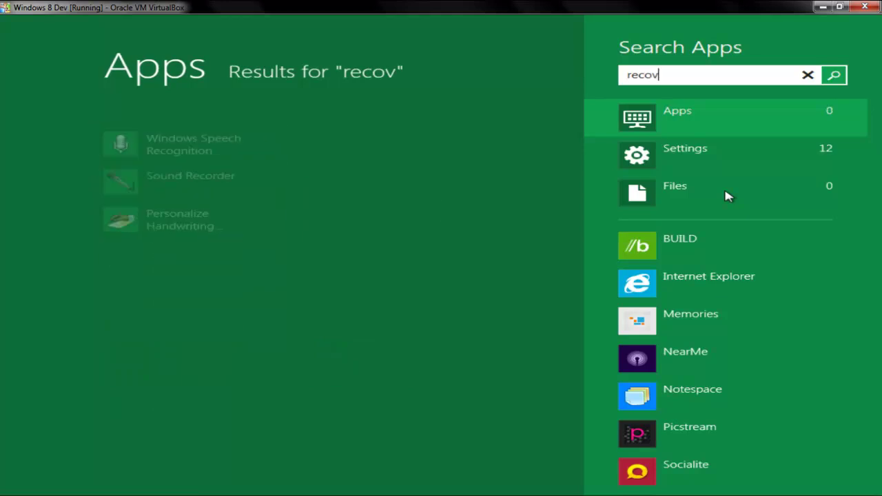
{"action": "type", "text": "ery"}
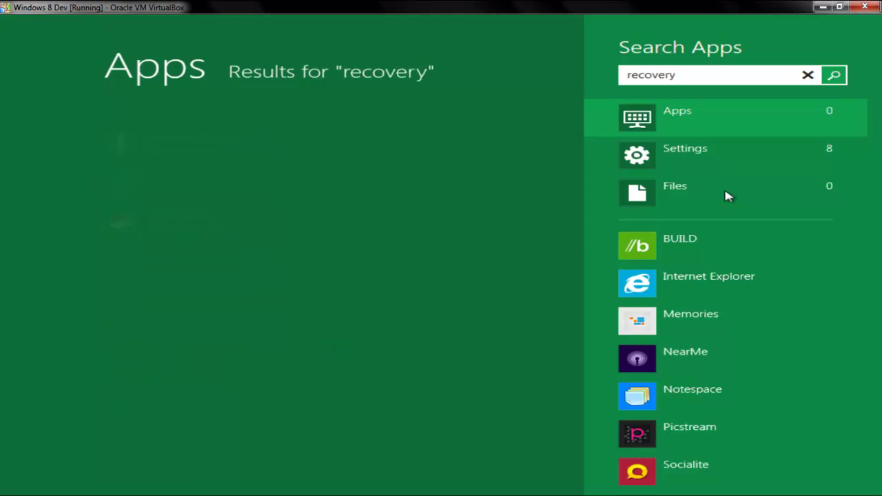
{"action": "key", "text": "Tab"}
{"action": "key", "text": "Down"}
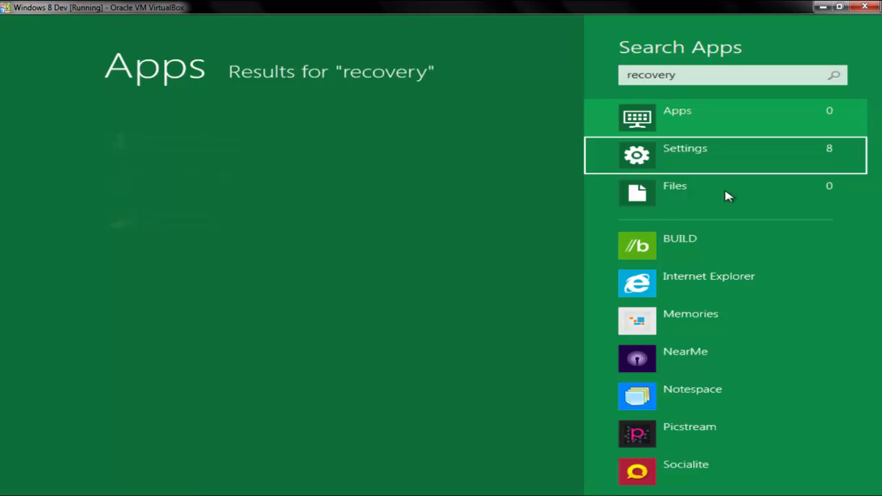
{"action": "key", "text": "Return"}
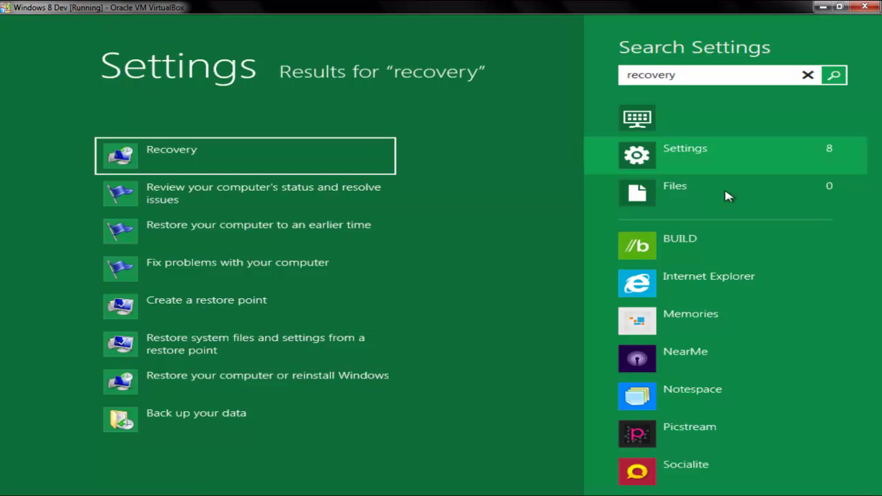
{"action": "key", "text": "Return"}
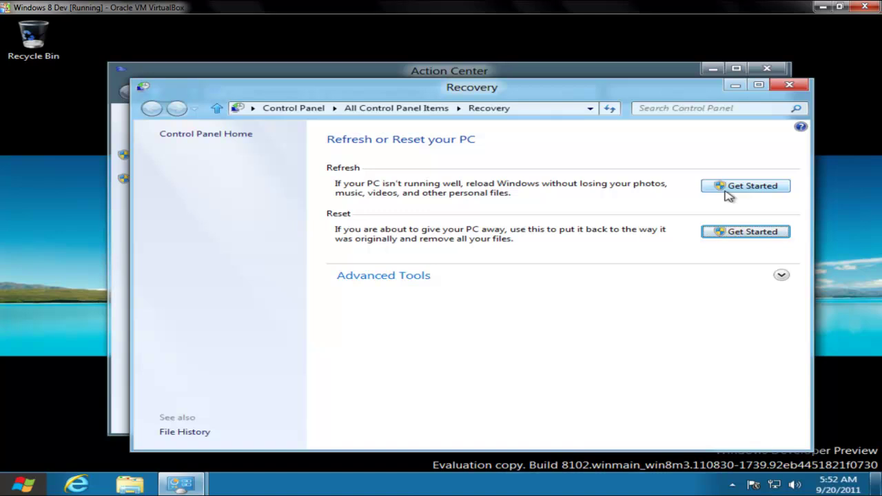
Step: Open the Start screen's Control Panel and examine the refresh and reset options under General
{"action": "key", "text": "super"}
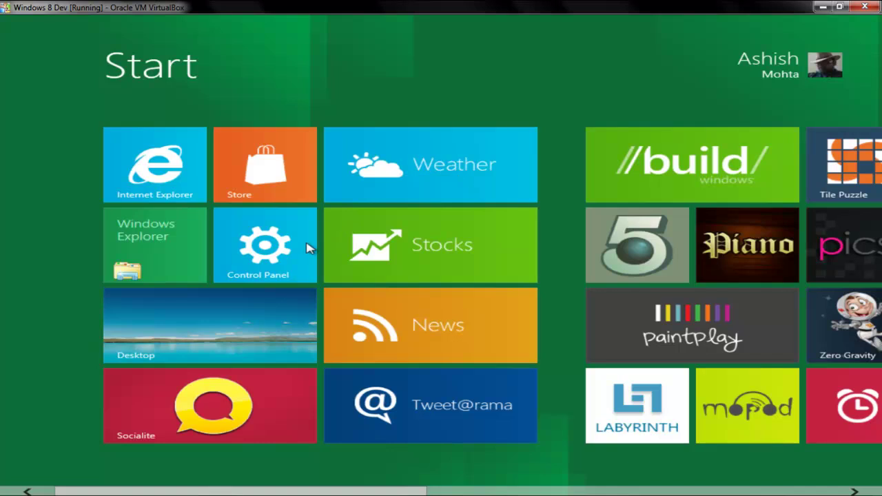
{"action": "left_click", "coordinate": [272, 256]}
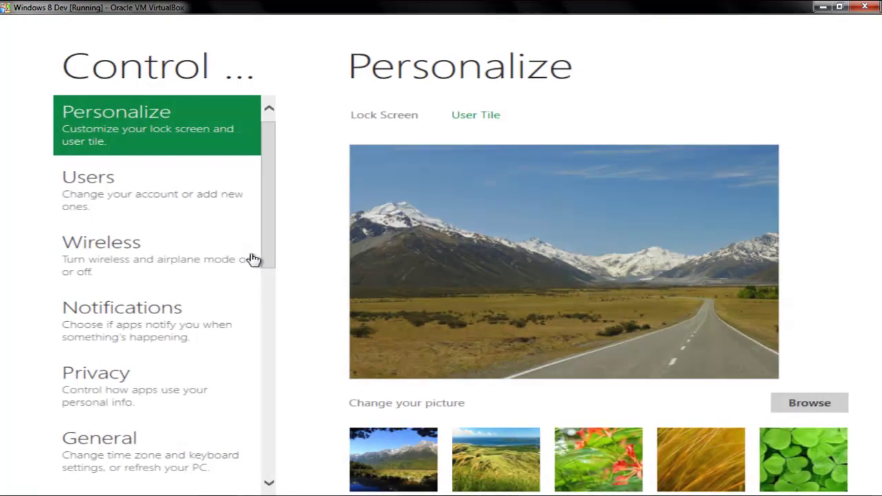
{"action": "left_click_drag", "start_coordinate": [272, 199], "coordinate": [265, 256]}
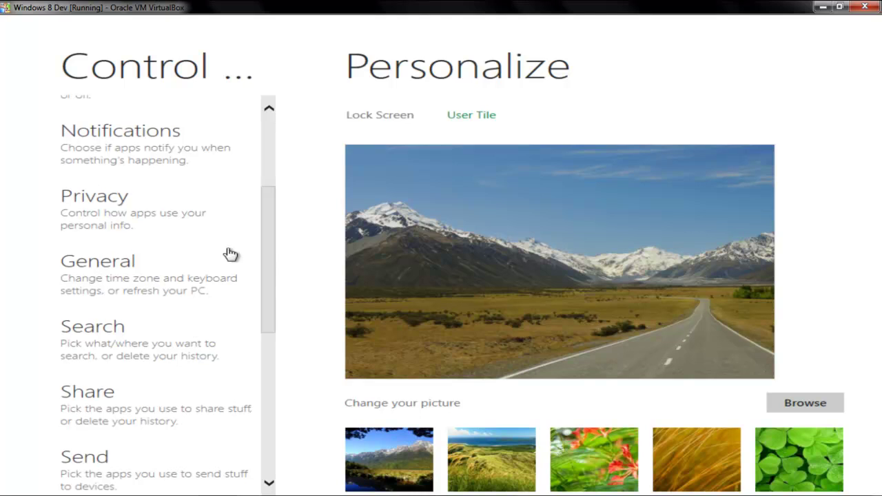
{"action": "left_click", "coordinate": [165, 279]}
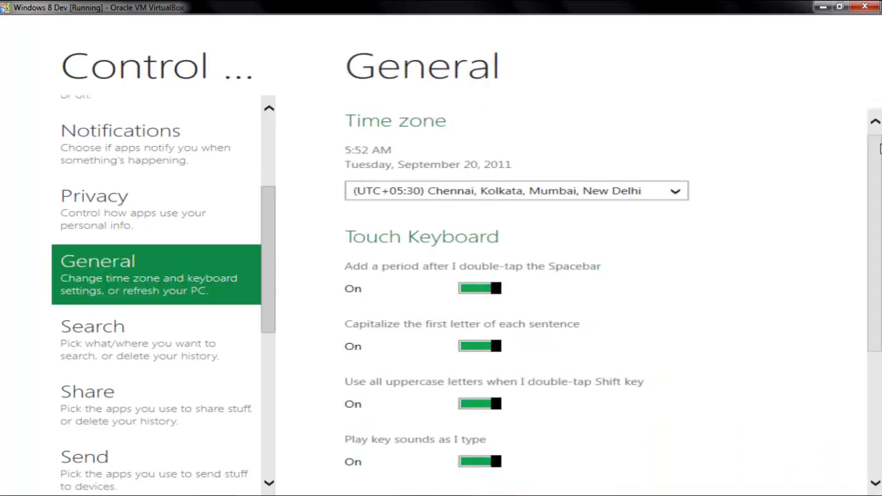
{"action": "left_click_drag", "start_coordinate": [874, 237], "coordinate": [874, 356]}
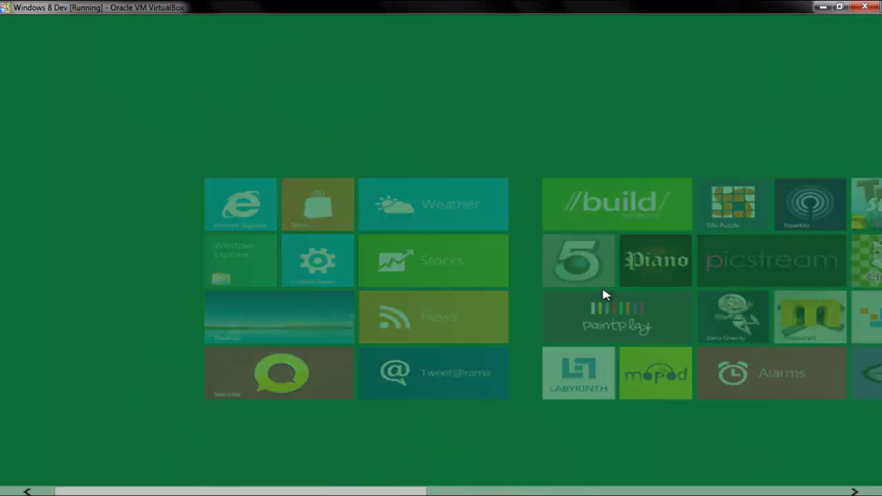
Step: Switch back to the desktop's Action Center window and close it, leaving Recovery open
{"action": "key", "text": "alt+Tab"}
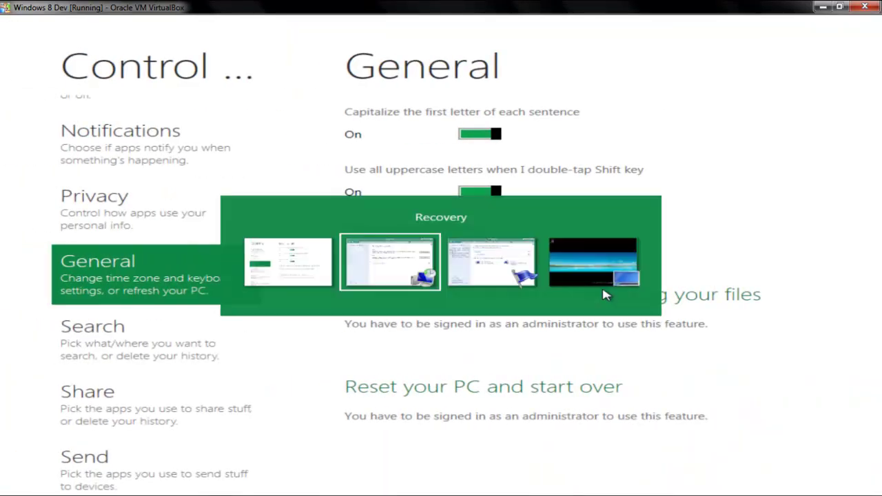
{"action": "key", "text": "alt+Tab"}
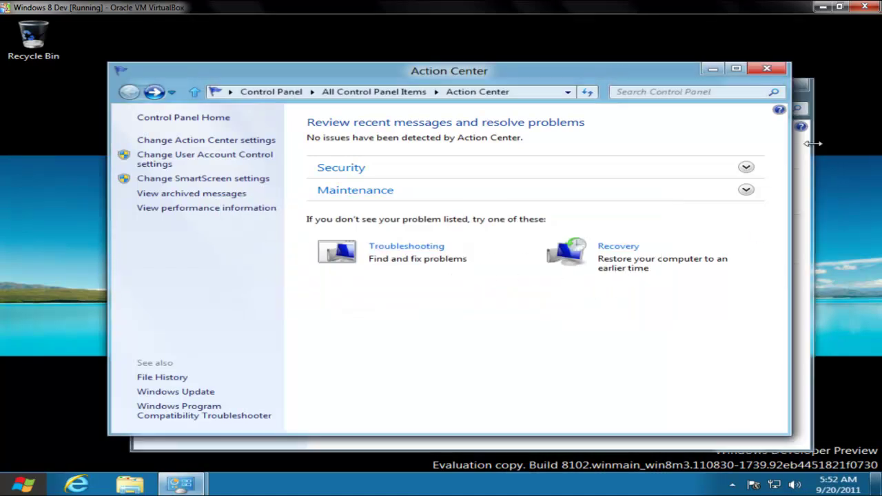
{"action": "left_click", "coordinate": [773, 71]}
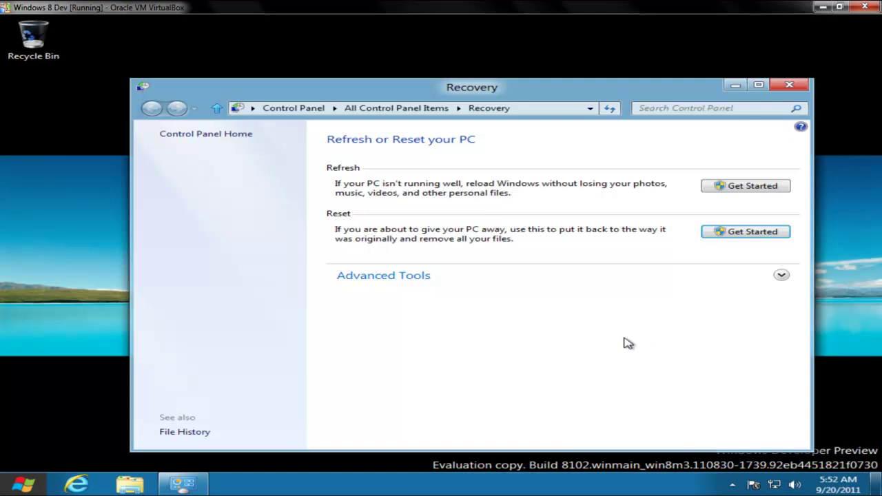
Step: Expand Advanced Tools on the Recovery page and try to refresh the PC, entering the administrator password to authorize it
{"action": "left_click", "coordinate": [782, 276]}
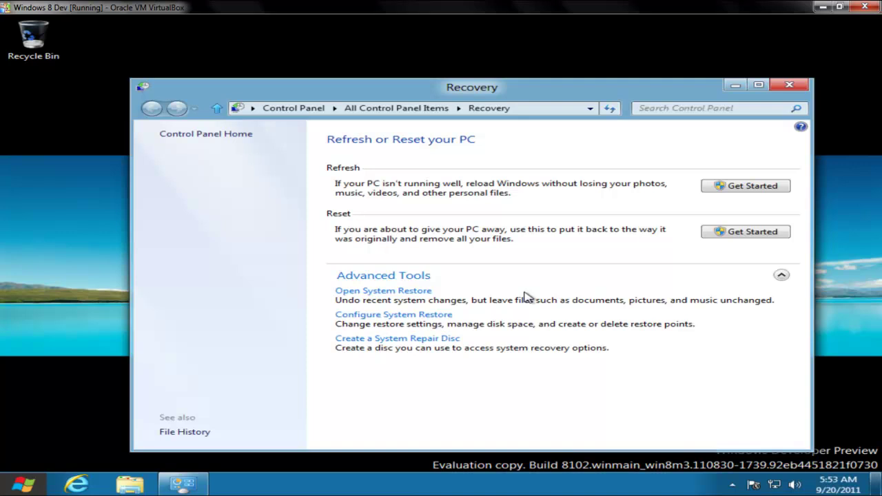
{"action": "left_click", "coordinate": [752, 188]}
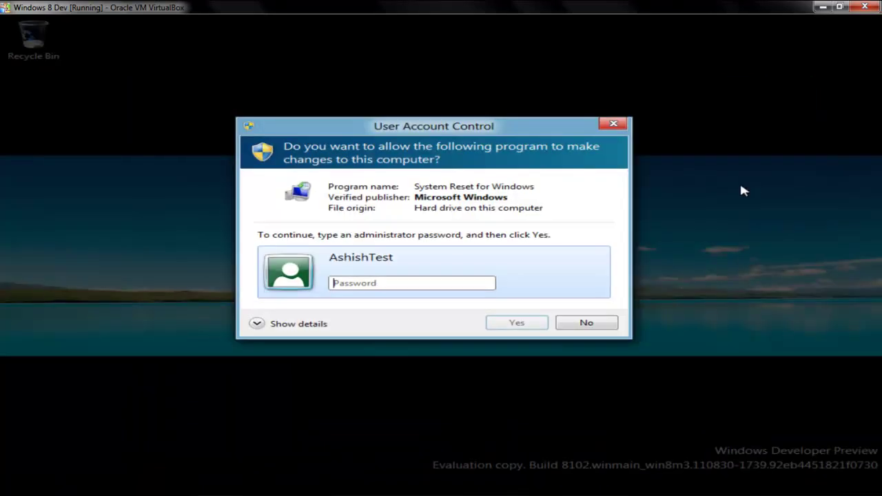
{"action": "type", "text": "•••••••••"}
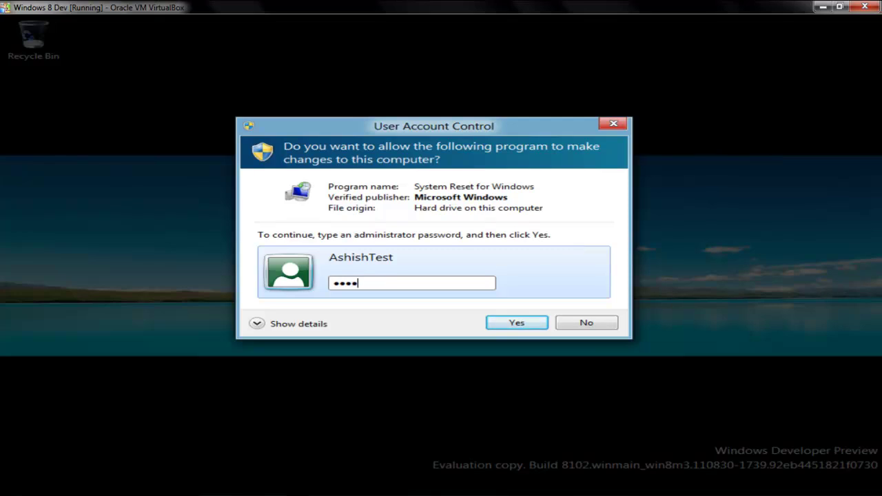
{"action": "key", "text": "ctrl+a"}
{"action": "type", "text": "•••••••••••"}
{"action": "key", "text": "Return"}
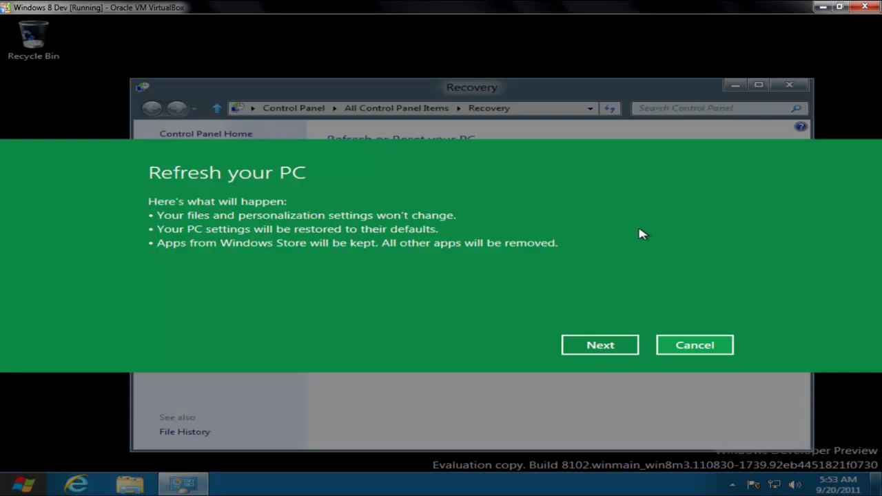
{"action": "left_click", "coordinate": [612, 348]}
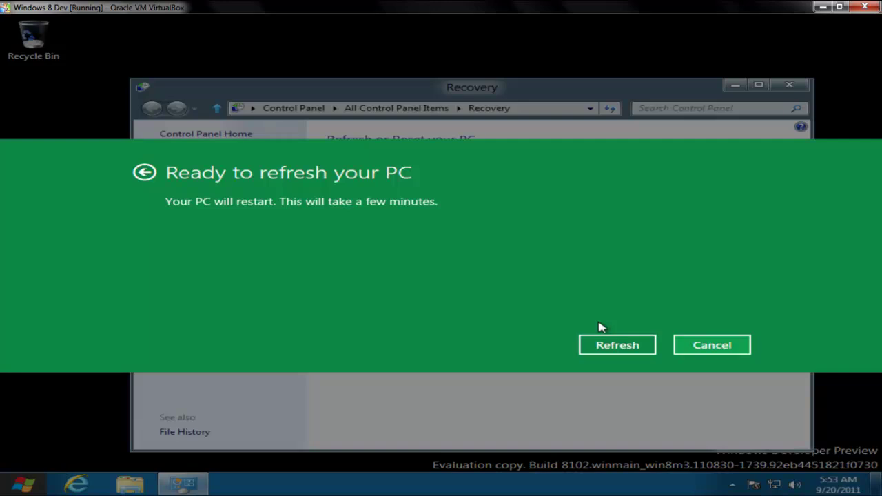
{"action": "left_click", "coordinate": [647, 352]}
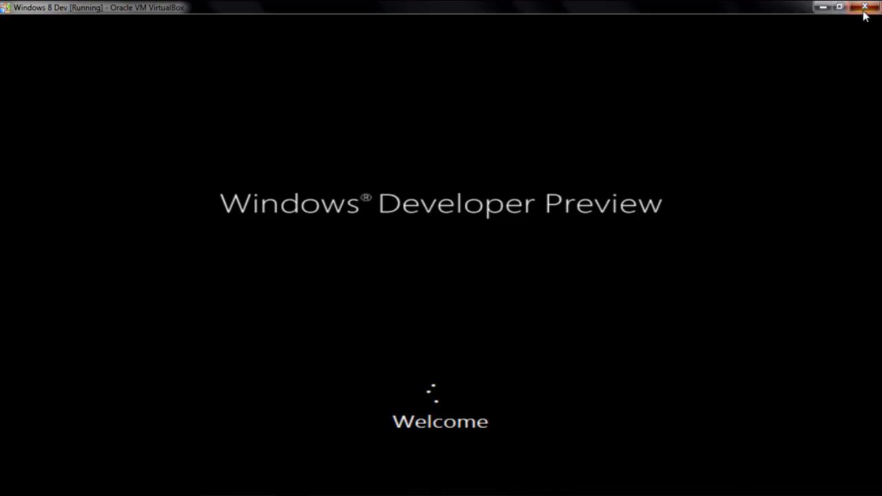
Step: Close the Windows 8 Dev virtual machine to power it off, and start it again from VirtualBox Manager
{"action": "key", "text": "ctrl+q"}
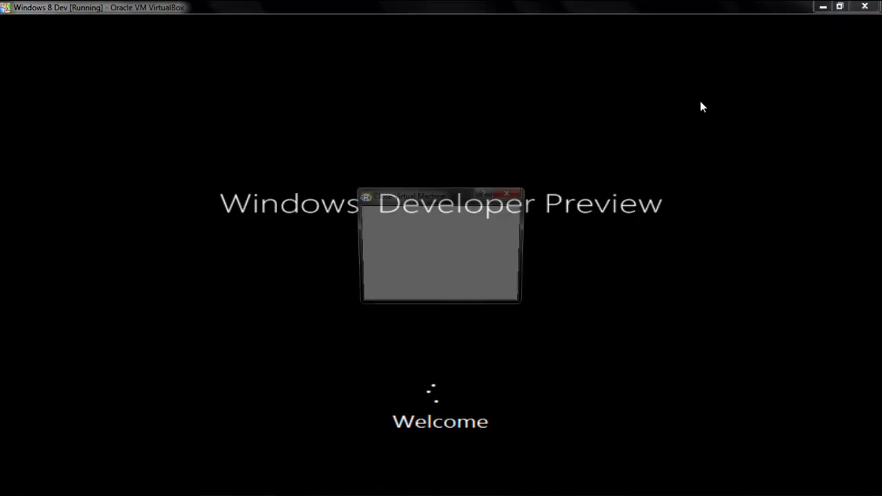
{"action": "left_click", "coordinate": [395, 291]}
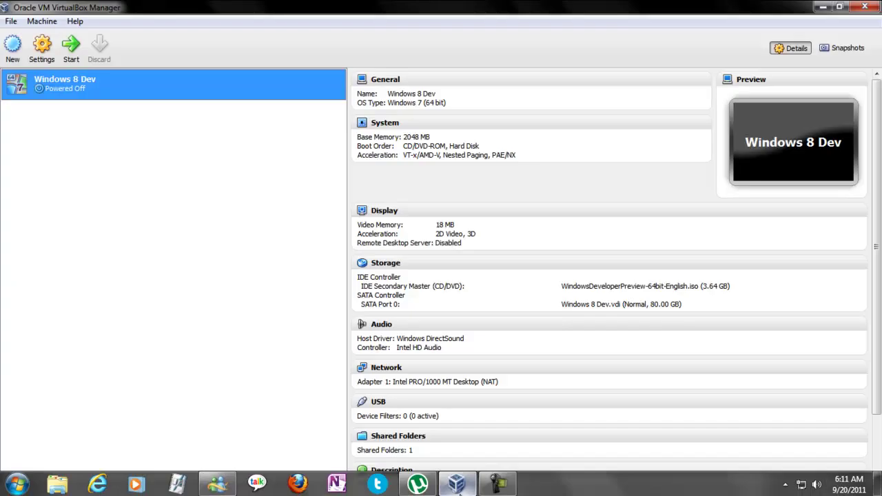
{"action": "left_click", "coordinate": [457, 484]}
{"action": "left_click", "coordinate": [456, 484]}
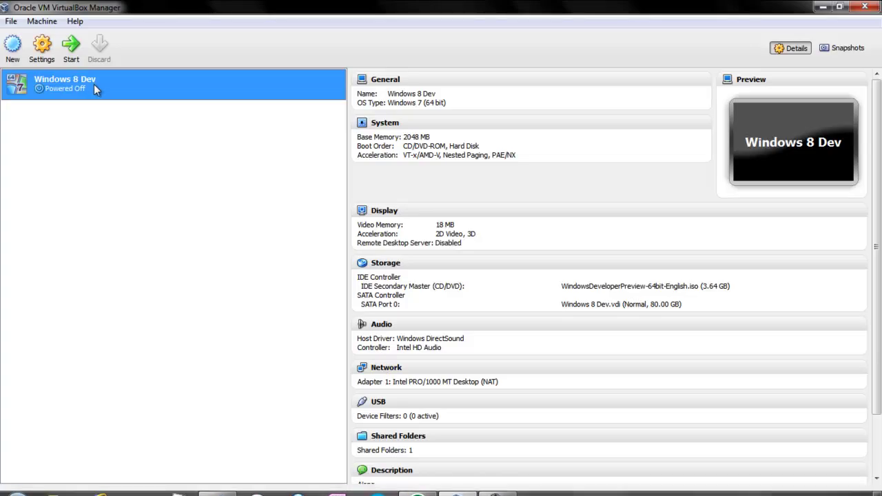
{"action": "left_click", "coordinate": [71, 46]}
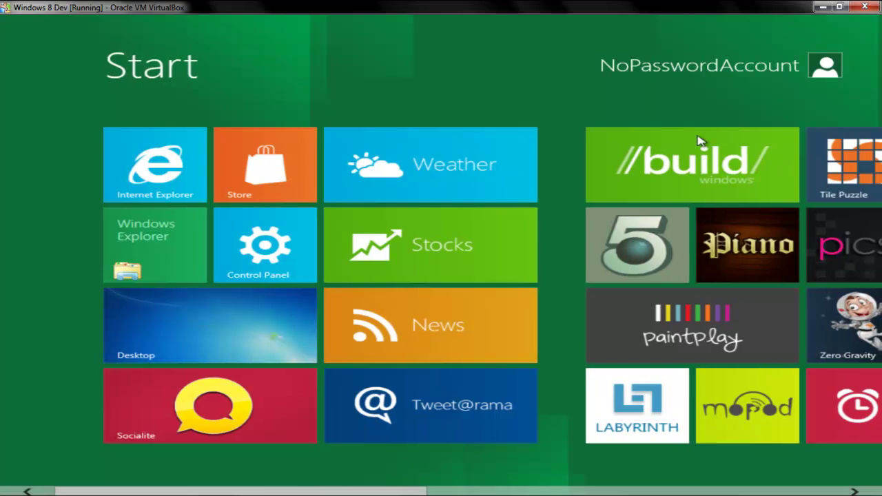
{"action": "left_click", "coordinate": [835, 71]}
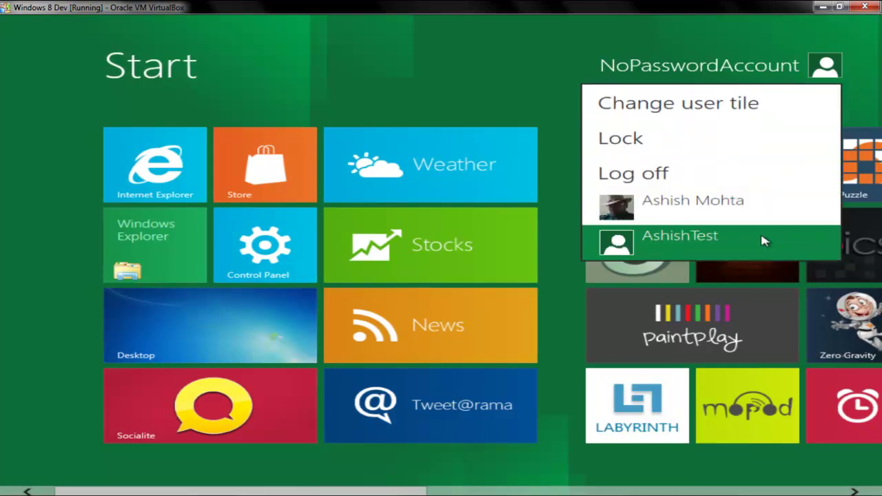
{"action": "left_click", "coordinate": [714, 175]}
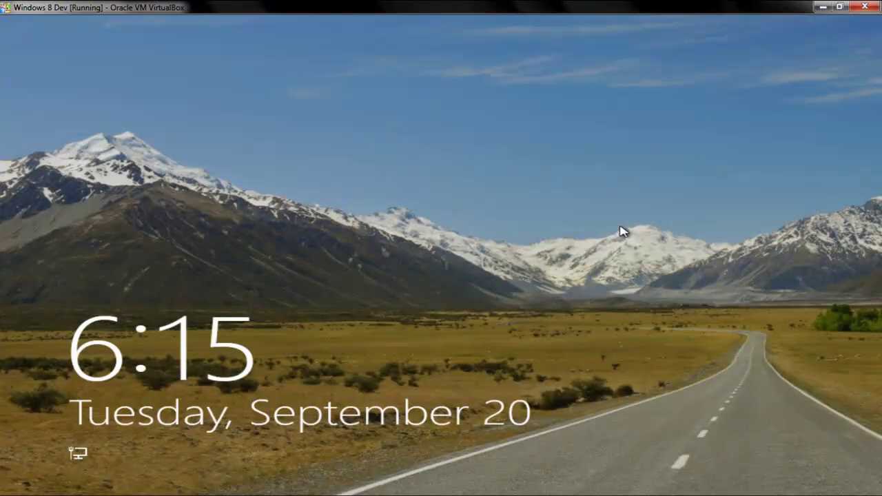
{"action": "left_click", "coordinate": [616, 232]}
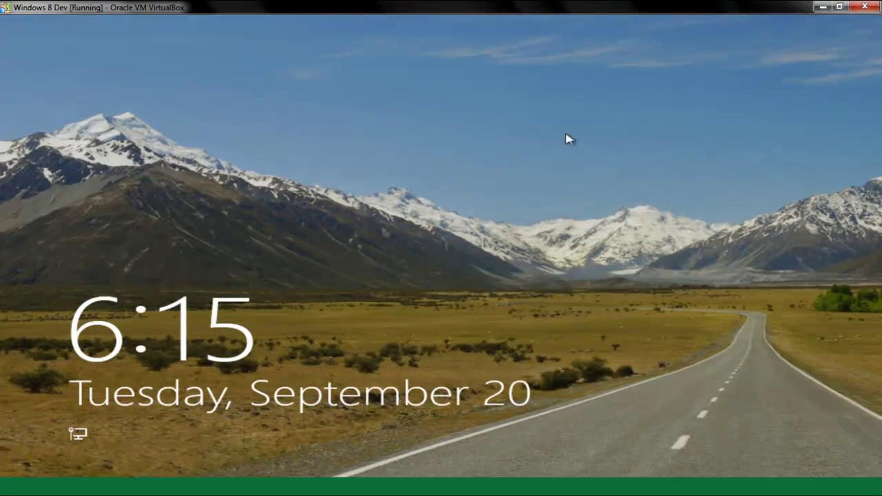
{"action": "left_click", "coordinate": [620, 213]}
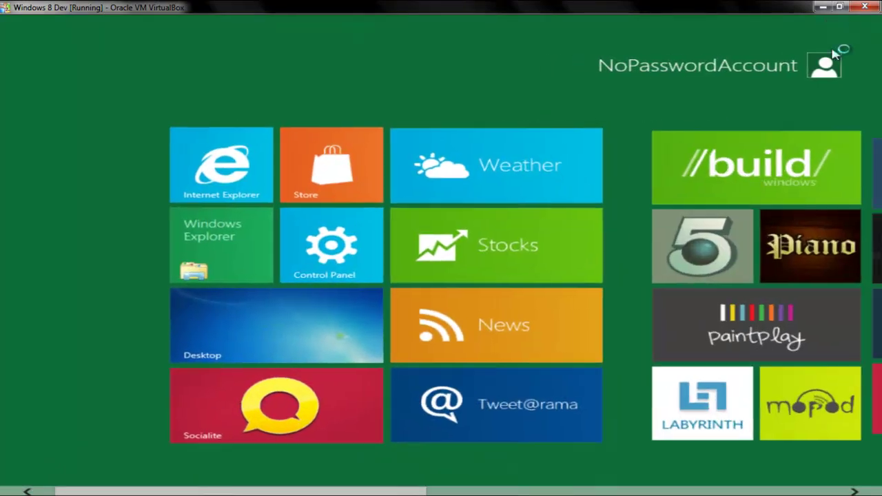
Step: Log off NoPasswordAccount and sign in to the password-protected test account by entering its password
{"action": "left_click", "coordinate": [824, 65]}
{"action": "left_click", "coordinate": [732, 173]}
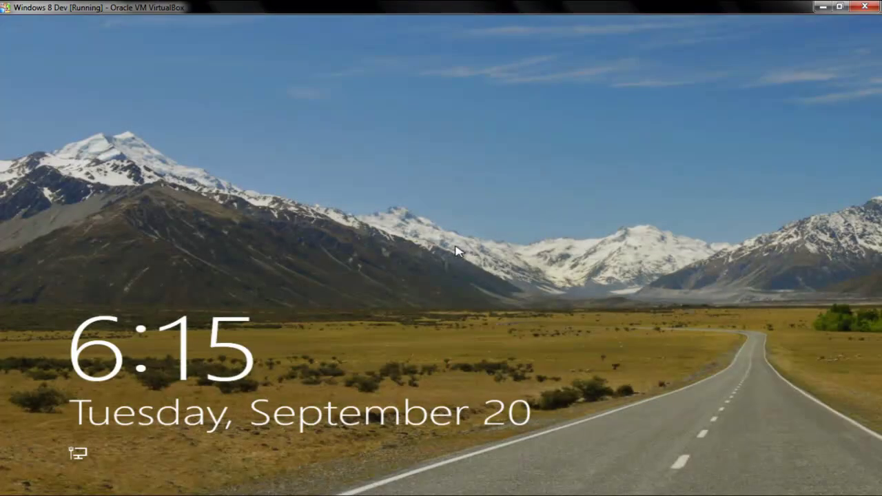
{"action": "left_click_drag", "start_coordinate": [461, 255], "coordinate": [450, 19]}
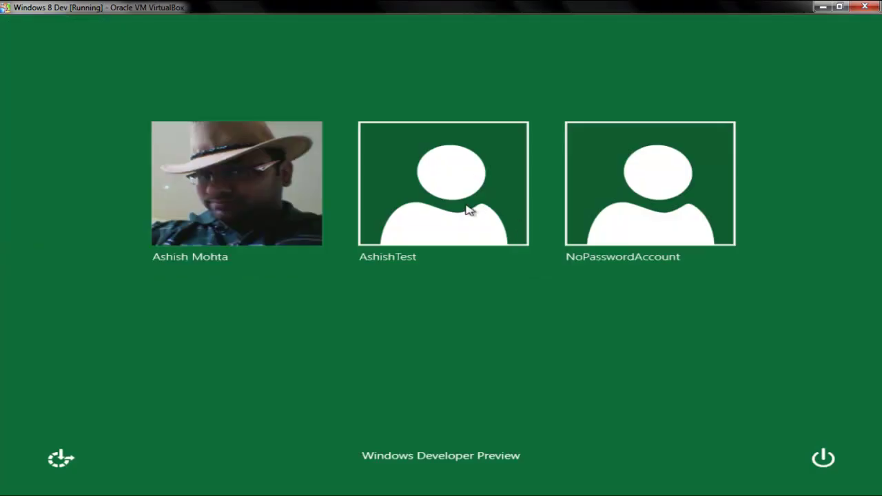
{"action": "left_click", "coordinate": [468, 205]}
{"action": "type", "text": "****"}
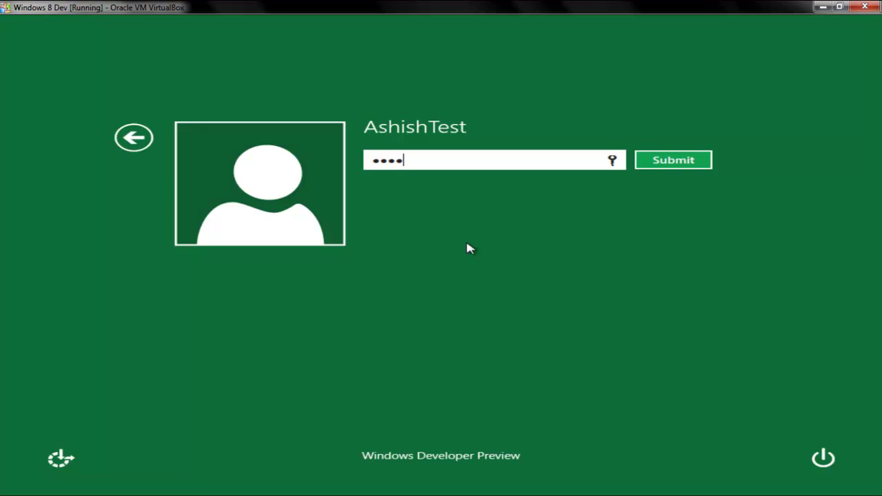
{"action": "type", "text": "******"}
{"action": "key", "text": "Return"}
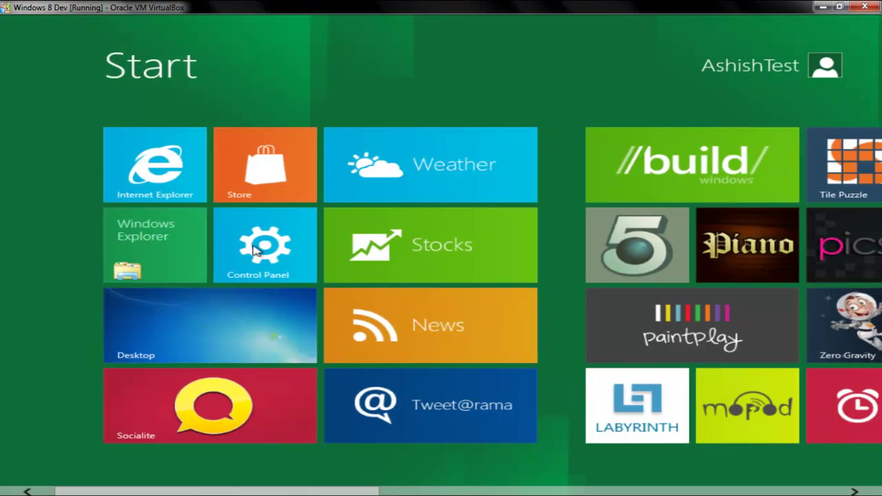
Step: Open the General settings in the Start screen's Control Panel and dismiss the refresh problem notice
{"action": "left_click", "coordinate": [248, 251]}
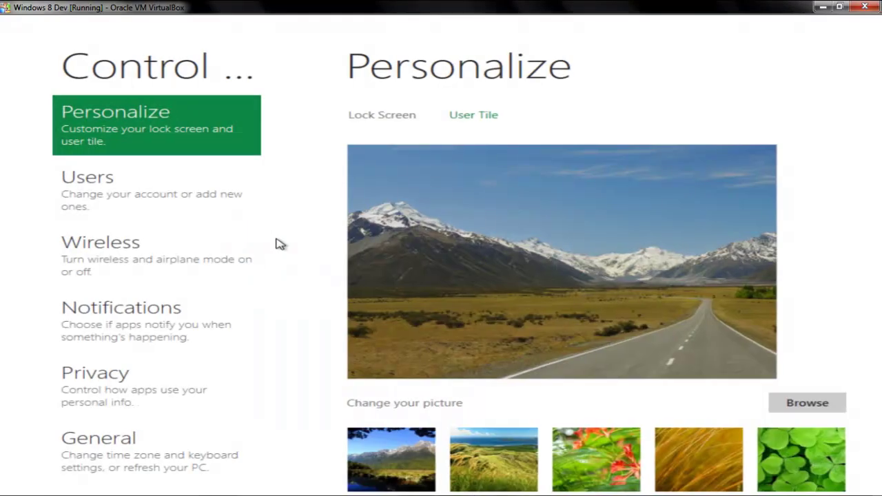
{"action": "left_click", "coordinate": [197, 461]}
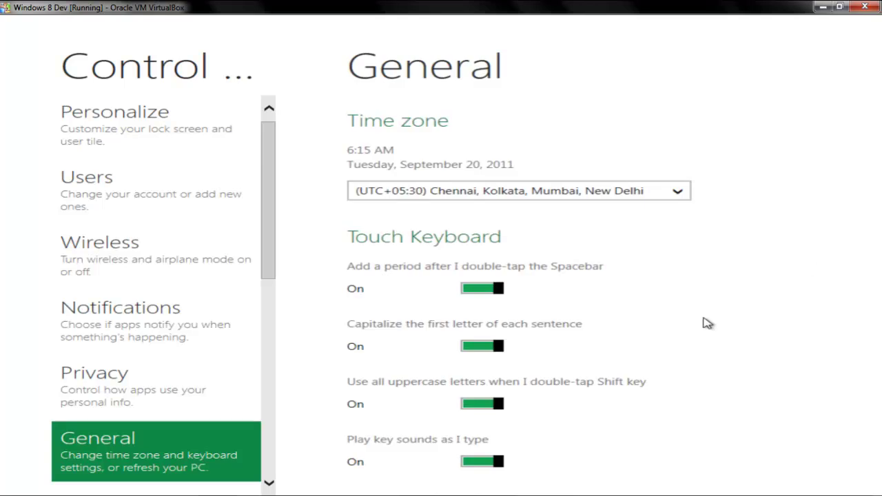
{"action": "left_click_drag", "start_coordinate": [879, 178], "coordinate": [874, 292]}
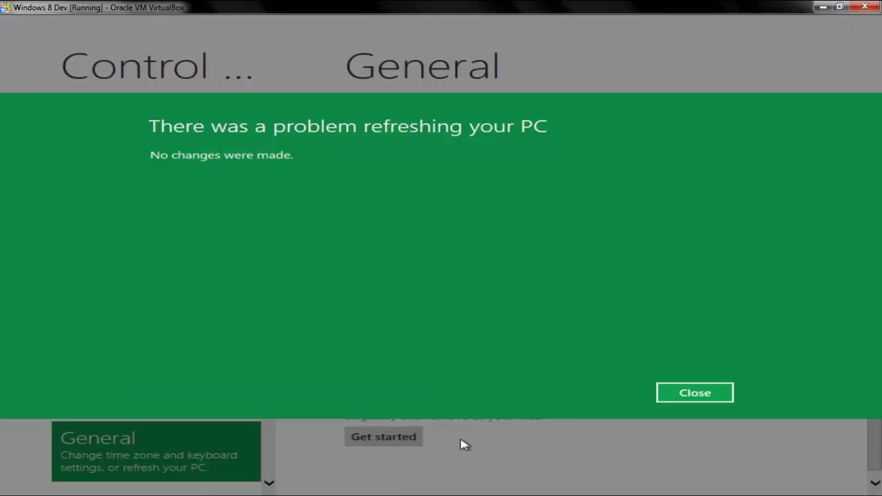
{"action": "left_click", "coordinate": [682, 394]}
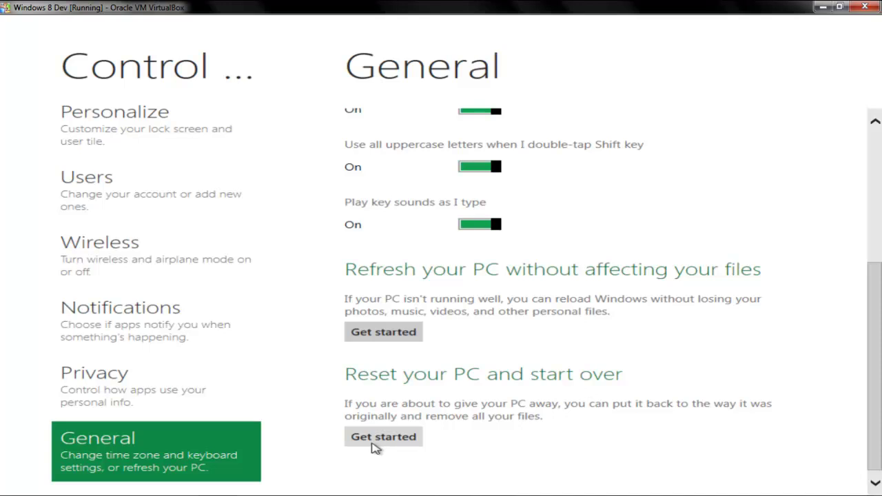
Step: Start Reset your PC and start over, and confirm the reset to remove all personal files and apps
{"action": "left_click", "coordinate": [376, 446]}
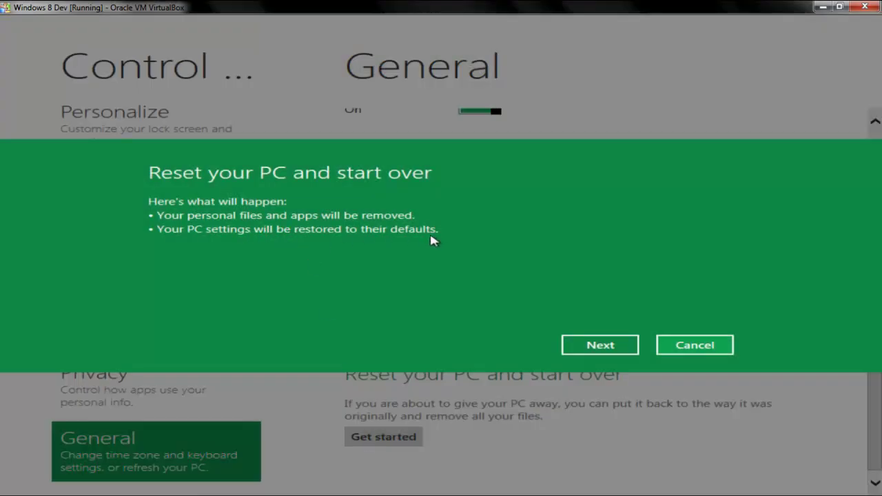
{"action": "left_click", "coordinate": [583, 345]}
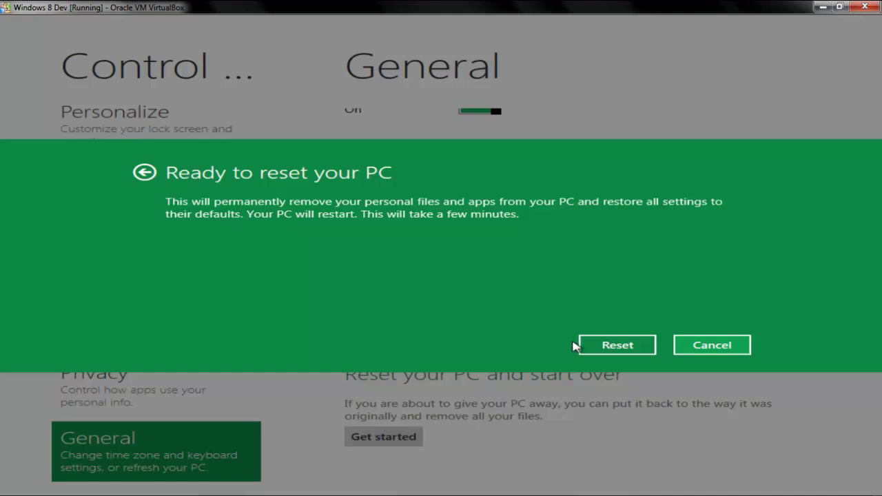
{"action": "left_click", "coordinate": [620, 348]}
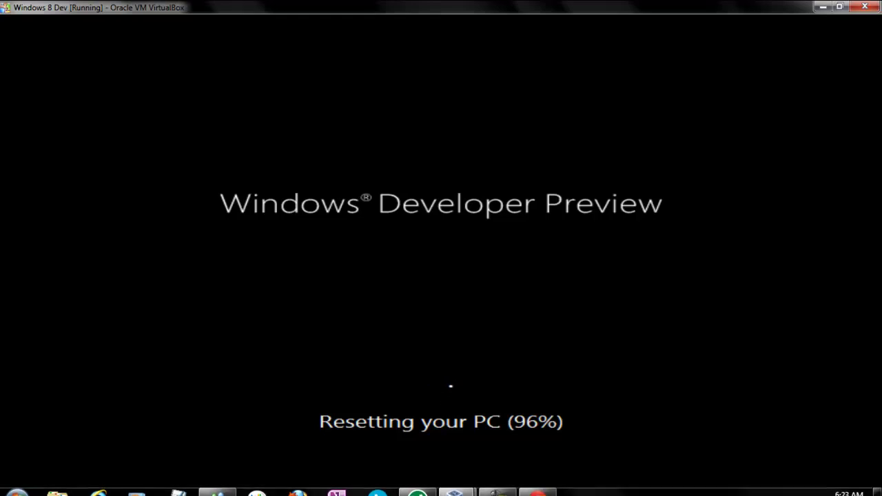
{"action": "left_click", "coordinate": [498, 483]}
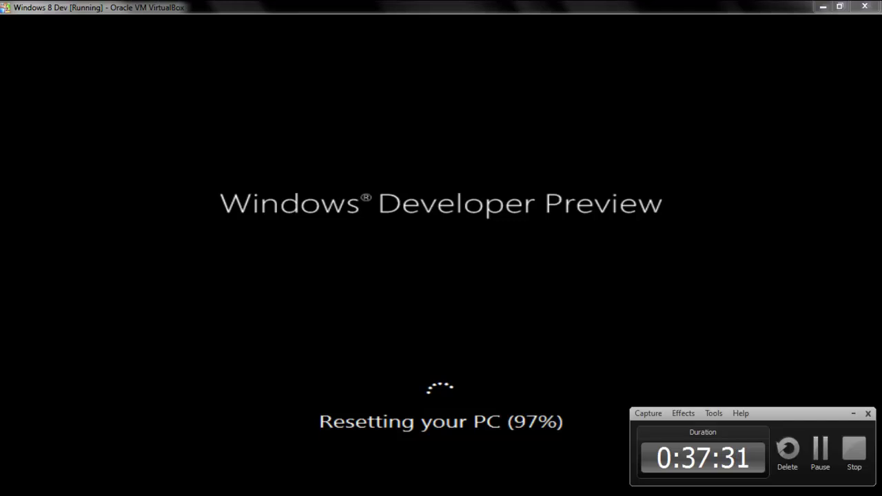
{"action": "left_click", "coordinate": [852, 414]}
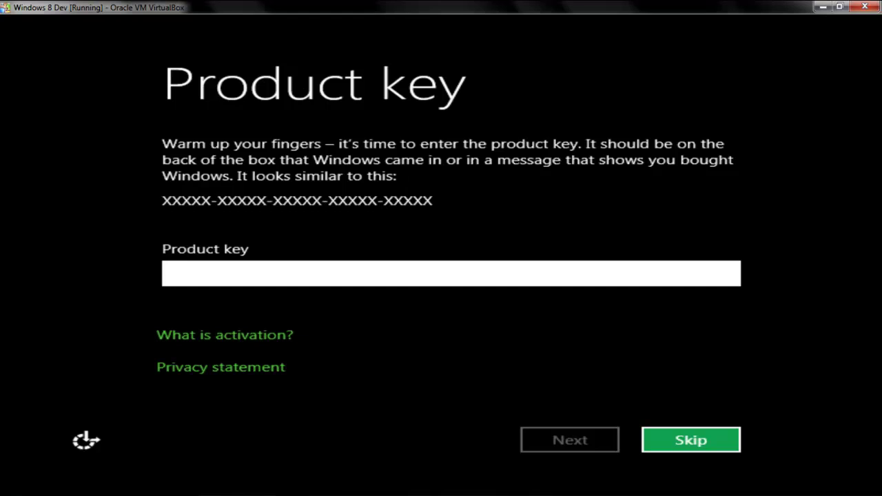
Step: Skip the product key in Windows setup and accept the license terms
{"action": "left_click", "coordinate": [691, 440]}
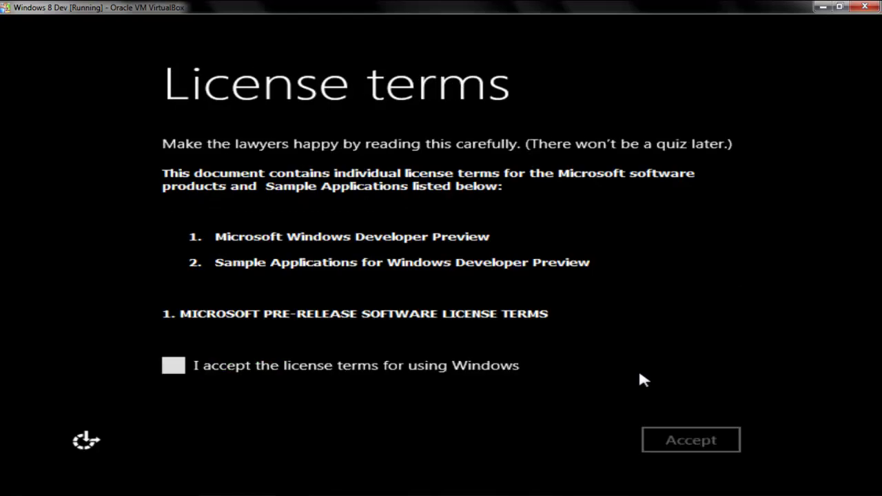
{"action": "left_click", "coordinate": [397, 371]}
{"action": "left_click", "coordinate": [661, 443]}
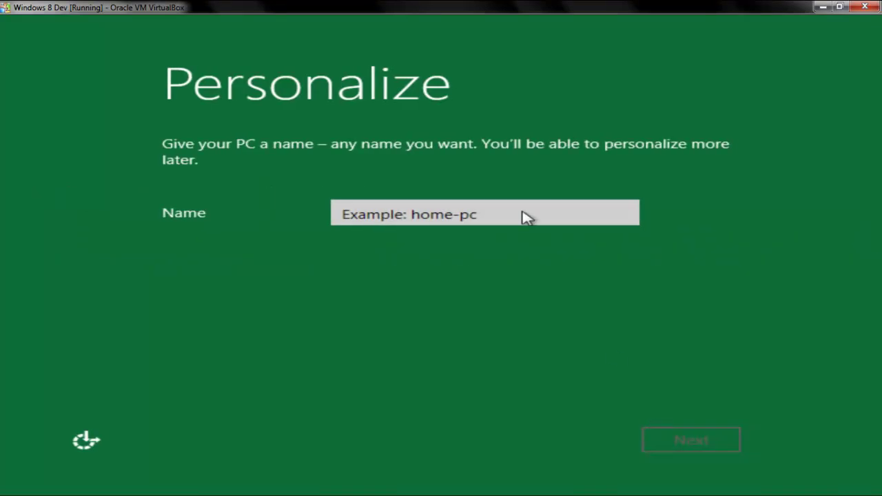
Step: Enter a name for the PC without spaces and choose to share and connect on the home or work network
{"action": "left_click", "coordinate": [524, 212]}
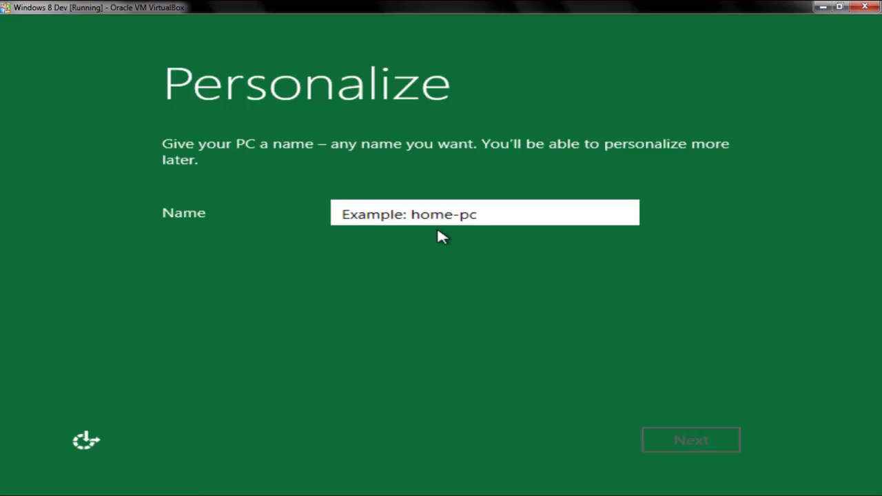
{"action": "type", "text": "Aryan"}
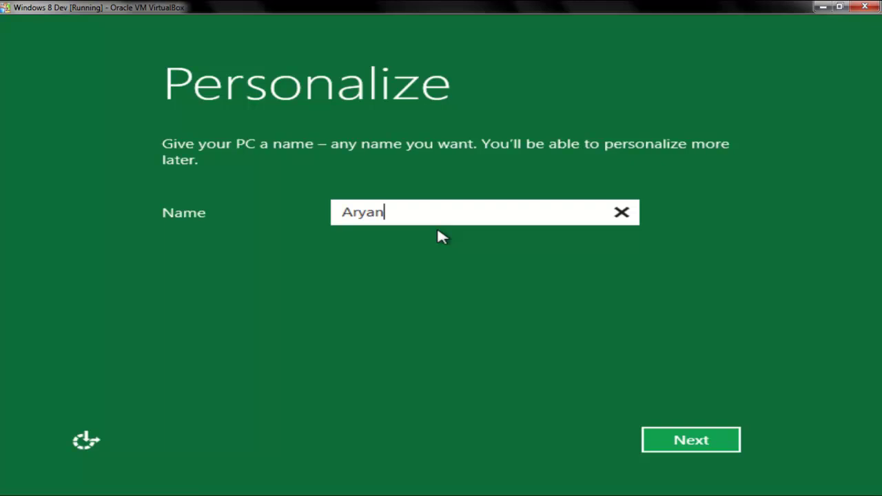
{"action": "type", "text": "PC"}
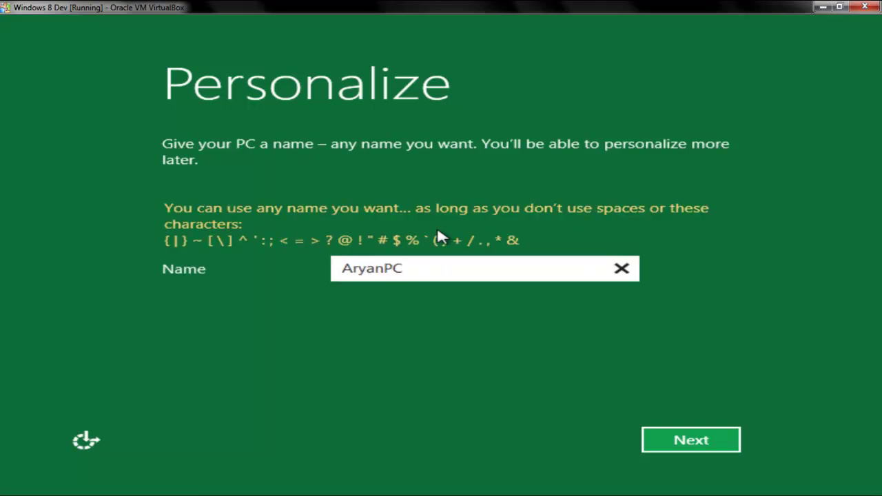
{"action": "left_click", "coordinate": [683, 447]}
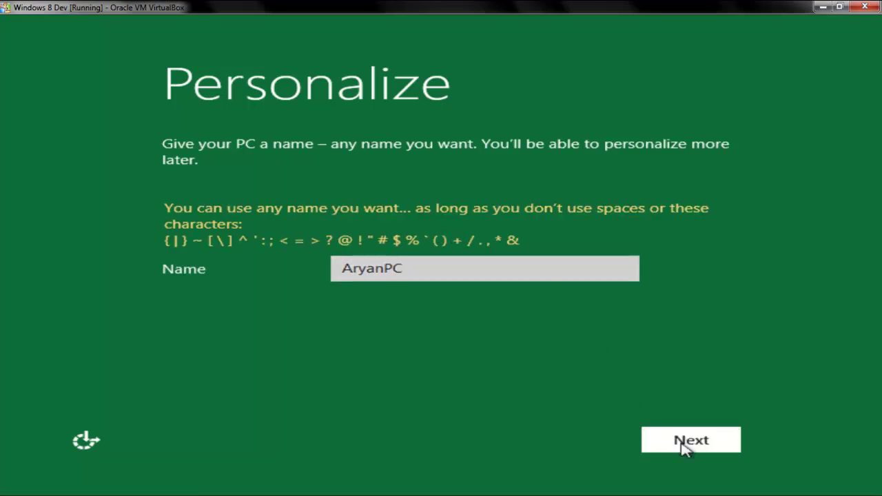
{"action": "left_click", "coordinate": [651, 443]}
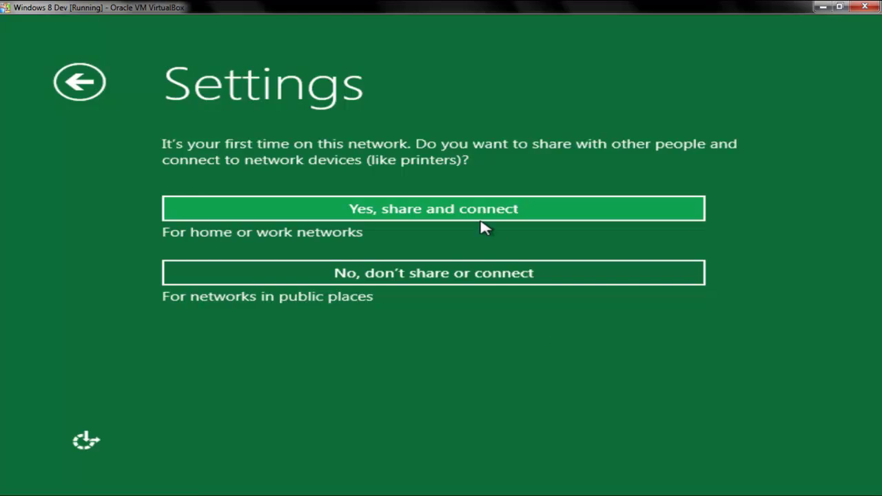
{"action": "left_click", "coordinate": [462, 205]}
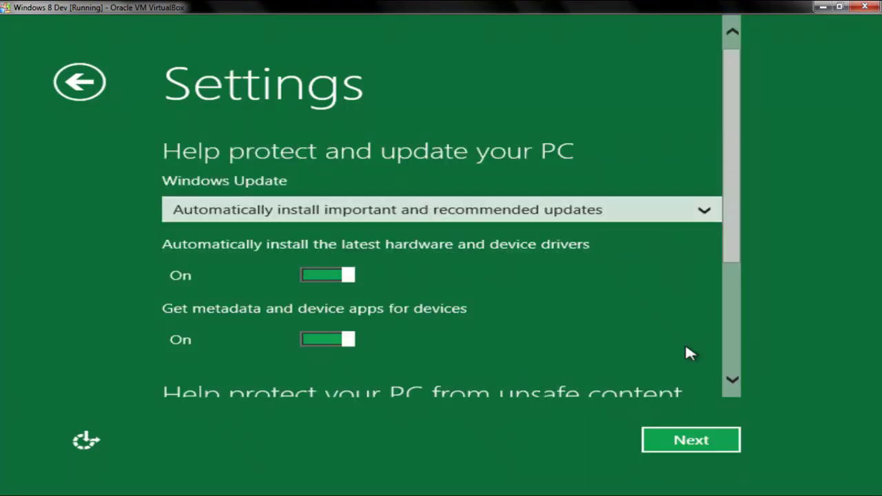
Step: Keep the default update, SmartScreen and information-sharing settings and continue to the regional settings
{"action": "left_click_drag", "start_coordinate": [728, 197], "coordinate": [732, 327]}
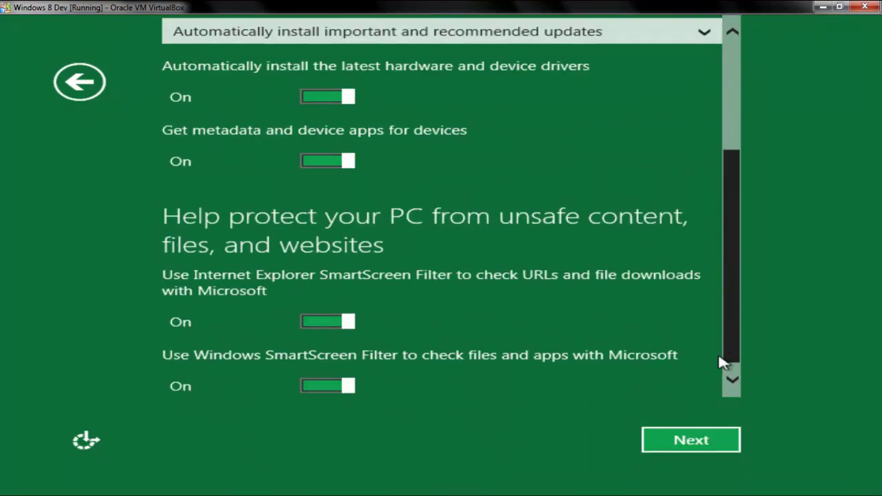
{"action": "left_click_drag", "start_coordinate": [718, 357], "coordinate": [719, 358]}
{"action": "left_click", "coordinate": [684, 449]}
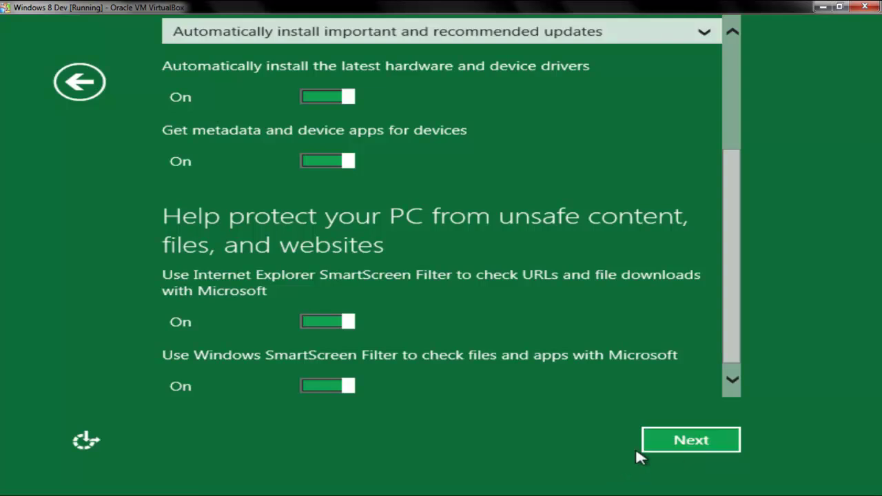
{"action": "left_click", "coordinate": [665, 445]}
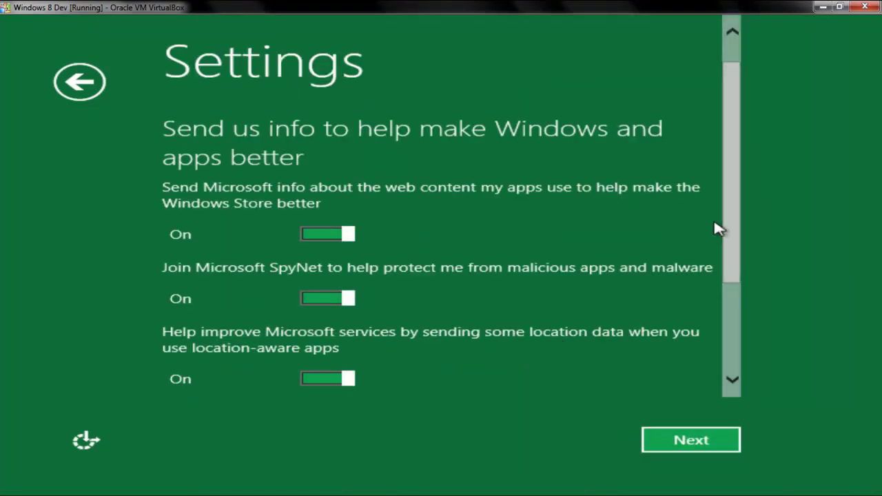
{"action": "left_click", "coordinate": [706, 446]}
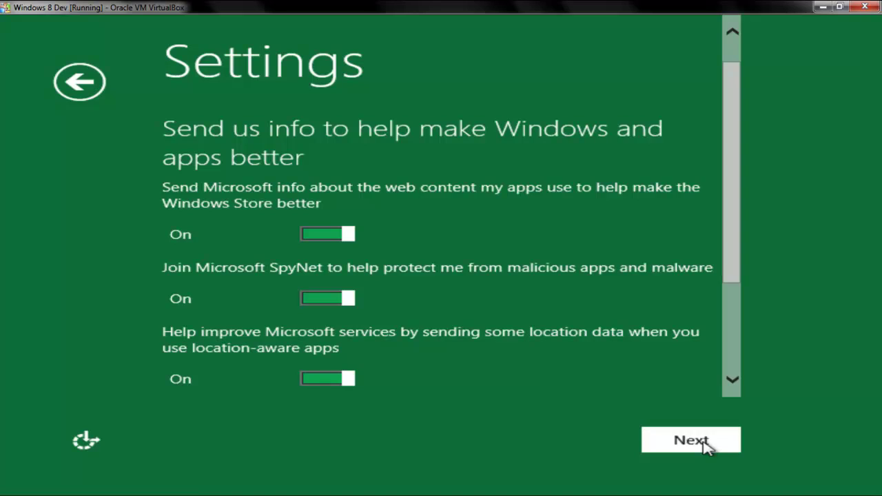
{"action": "left_click", "coordinate": [707, 446]}
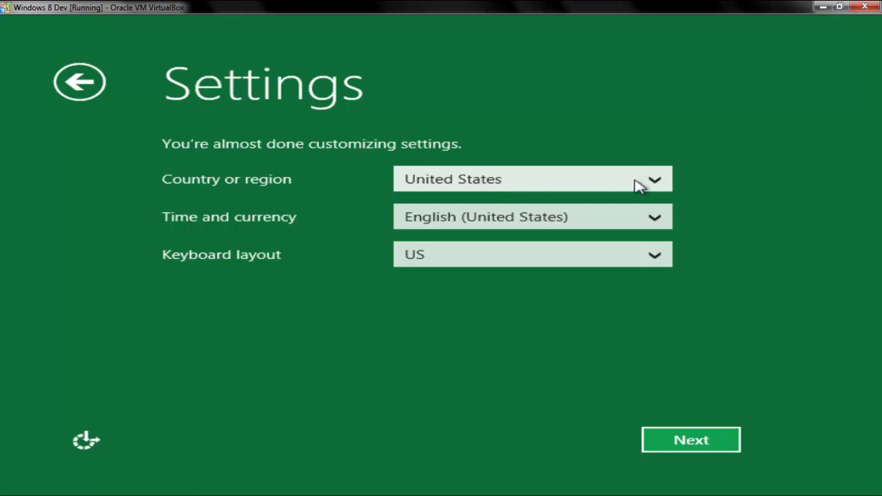
Step: Set the country or region to India
{"action": "left_click", "coordinate": [659, 186]}
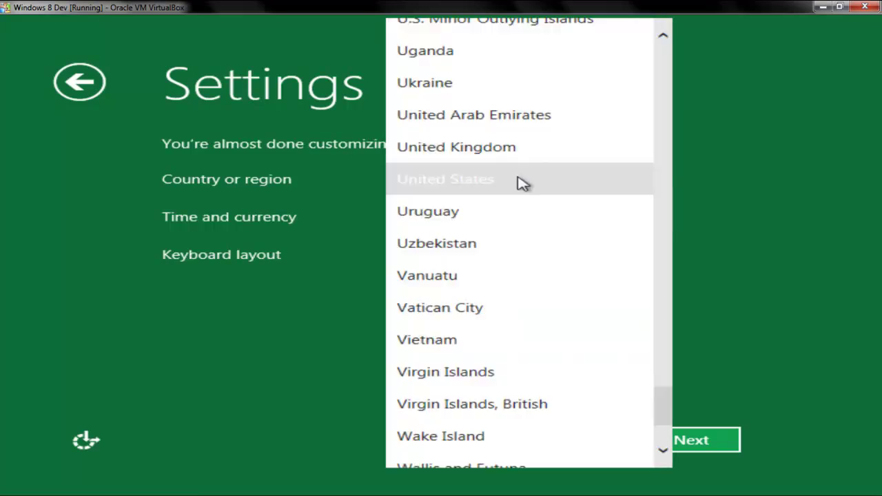
{"action": "key", "text": "i"}
{"action": "key", "text": "Down"}
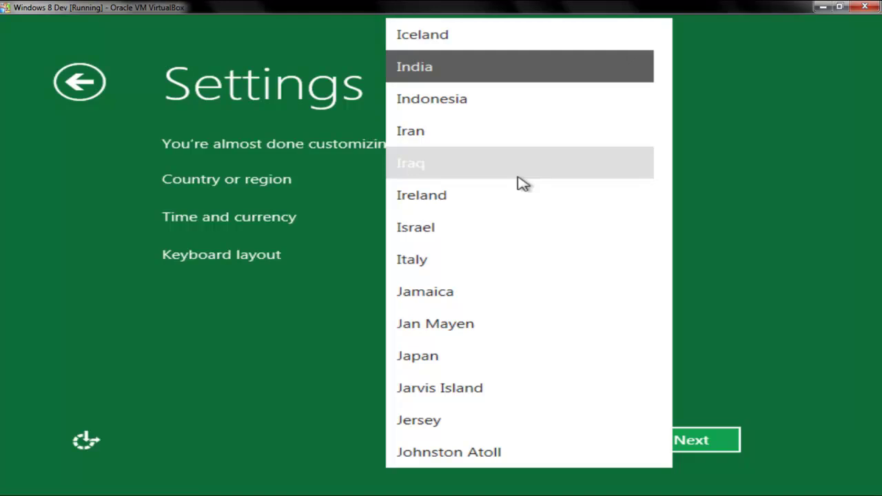
{"action": "key", "text": "Return"}
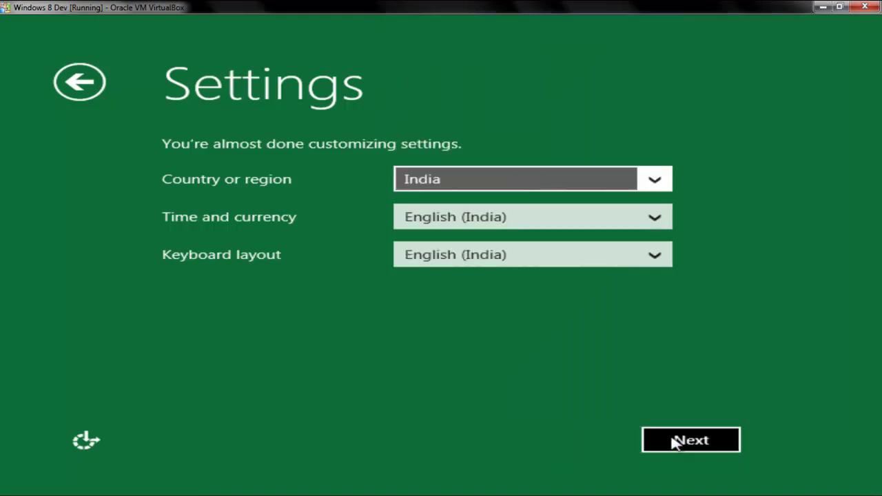
Step: Set the time and currency format to English (United States) and accept the regional settings
{"action": "left_click", "coordinate": [575, 218]}
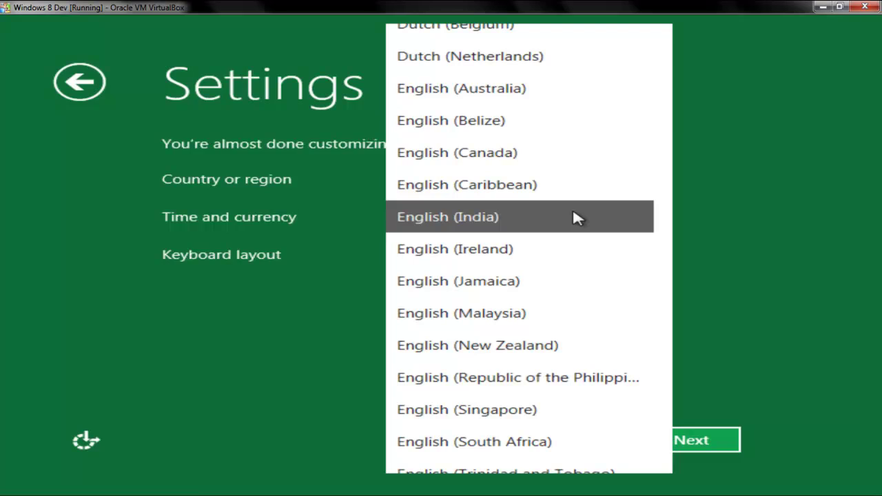
{"action": "key", "text": "Down"}
{"action": "key", "text": "Down"}
{"action": "key", "text": "Down"}
{"action": "key", "text": "Down"}
{"action": "key", "text": "Down"}
{"action": "key", "text": "Down"}
{"action": "key", "text": "Down"}
{"action": "key", "text": "Down"}
{"action": "key", "text": "Down"}
{"action": "key", "text": "Down"}
{"action": "key", "text": "Down"}
{"action": "key", "text": "Down"}
{"action": "key", "text": "Down"}
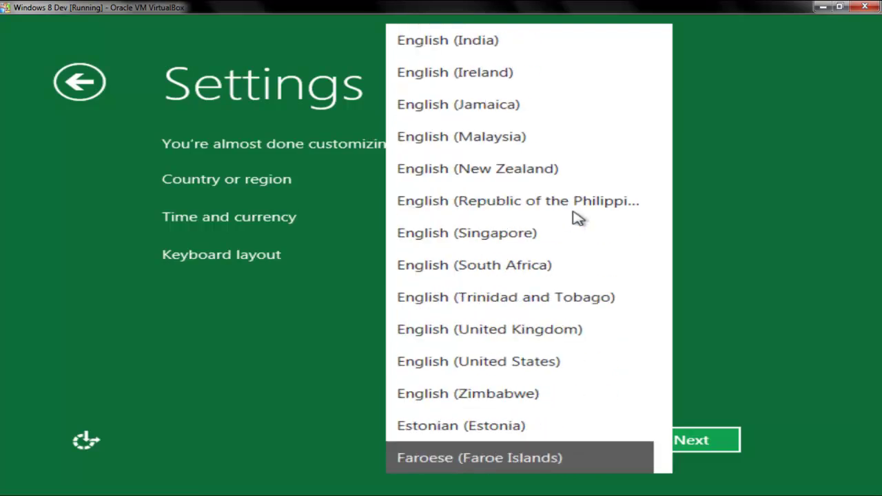
{"action": "key", "text": "Down"}
{"action": "key", "text": "Down"}
{"action": "key", "text": "Up"}
{"action": "key", "text": "Up"}
{"action": "key", "text": "Up"}
{"action": "key", "text": "Up"}
{"action": "key", "text": "Up"}
{"action": "key", "text": "Up"}
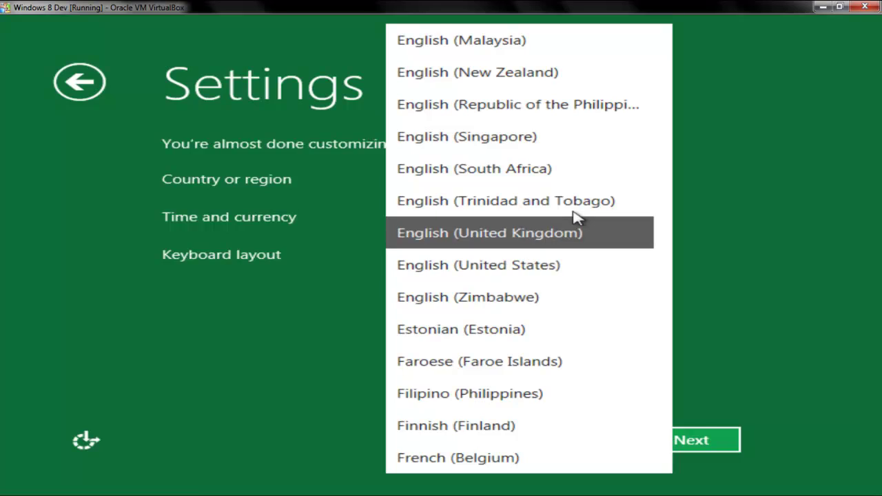
{"action": "key", "text": "Down"}
{"action": "key", "text": "Return"}
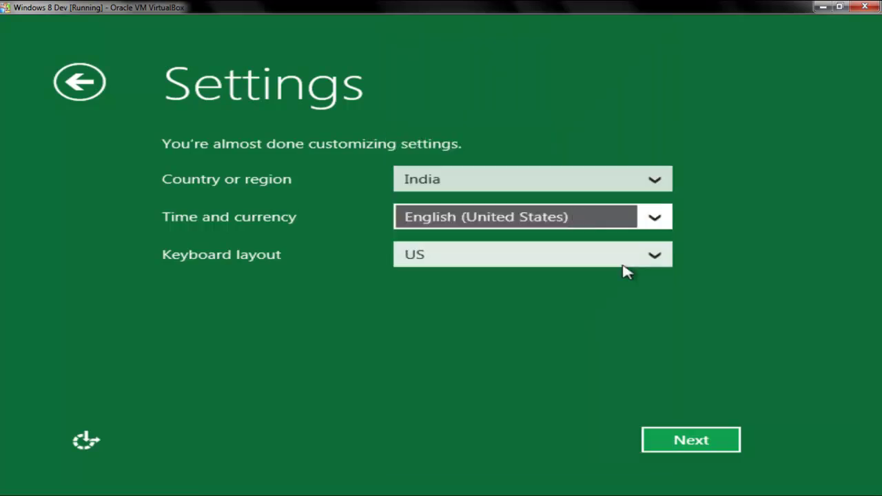
{"action": "left_click", "coordinate": [674, 439]}
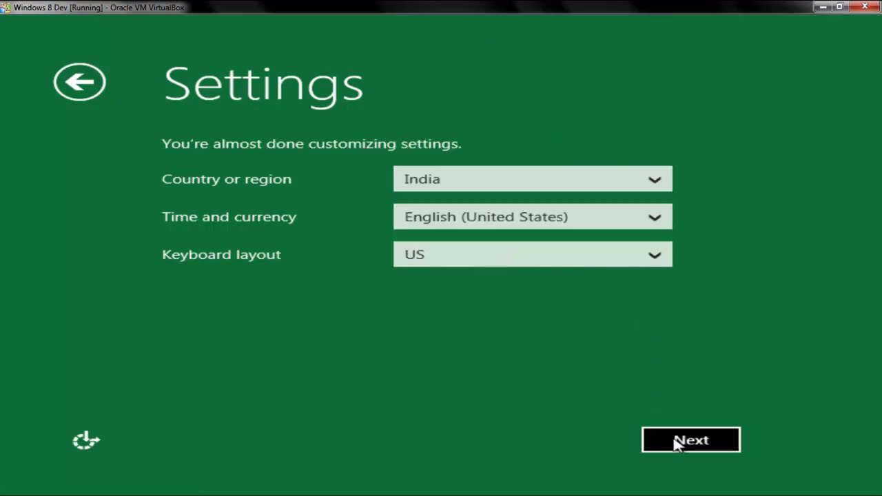
Step: Activate the email address field for the Windows Live ID log-on
{"action": "left_click", "coordinate": [522, 264]}
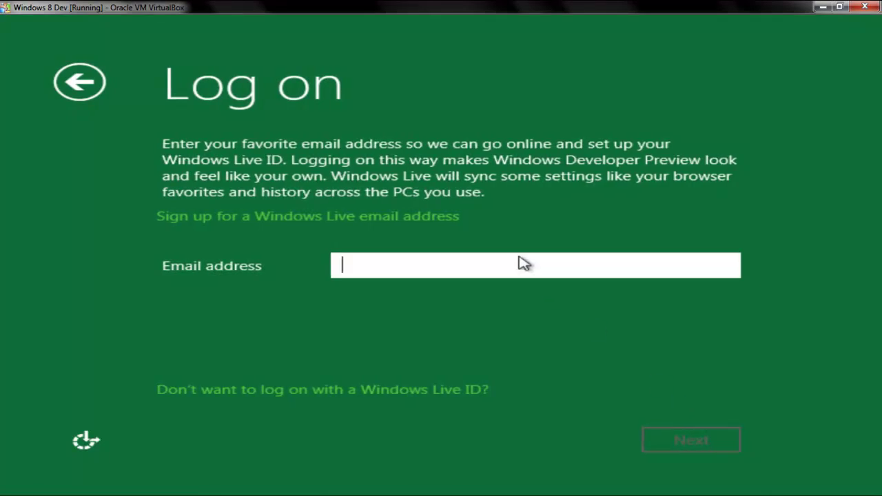